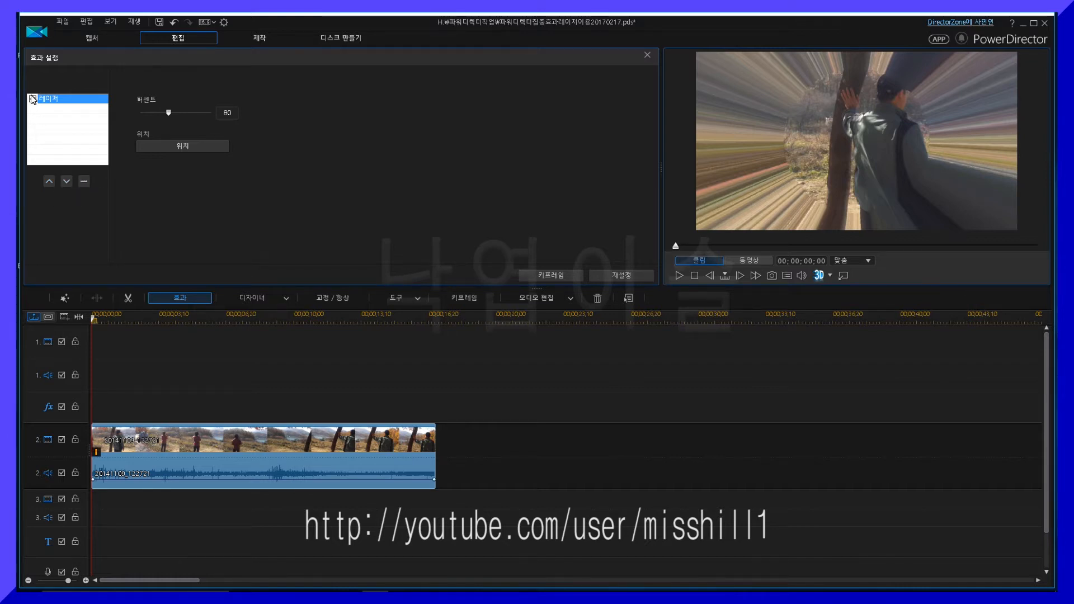
Remove and reapply the 레이저 (laser) effect on the track 2 video clip and open its keyframe settings
left_click(84, 182)
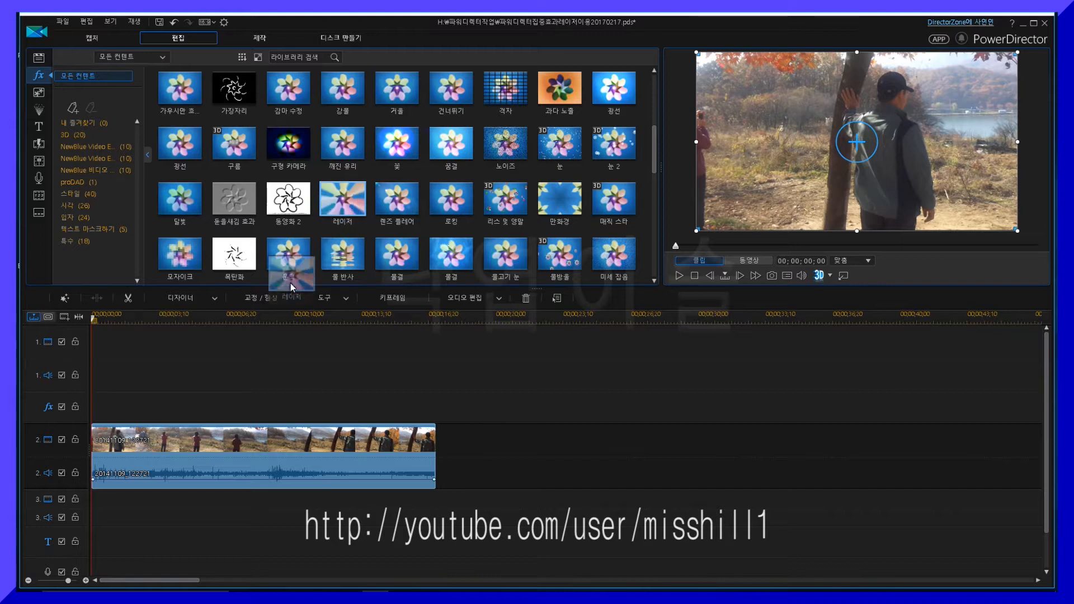
left_click_drag(114, 430, 99, 443)
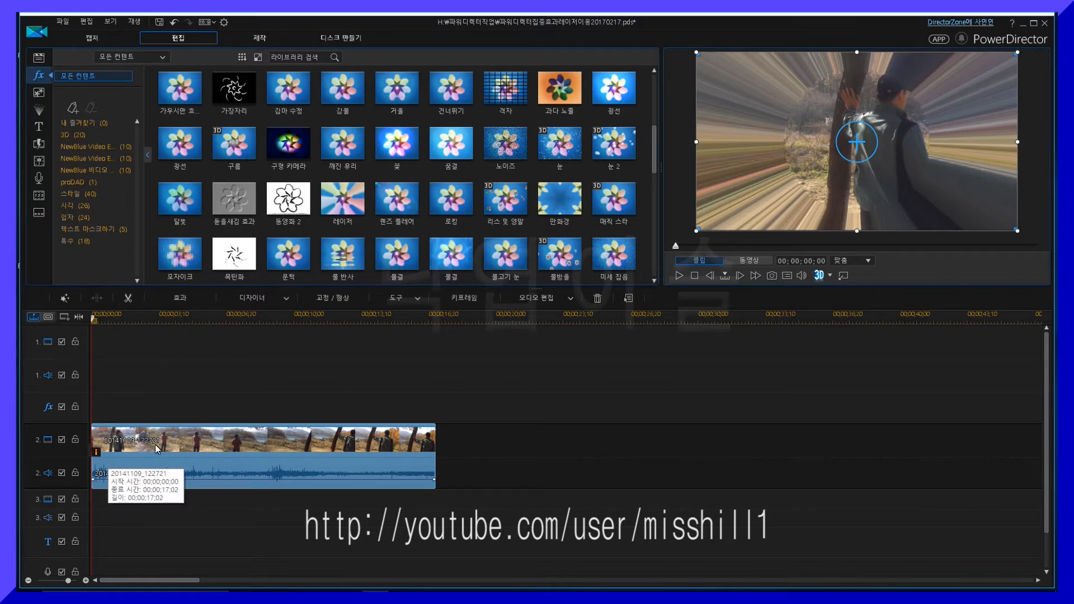
left_click(180, 298)
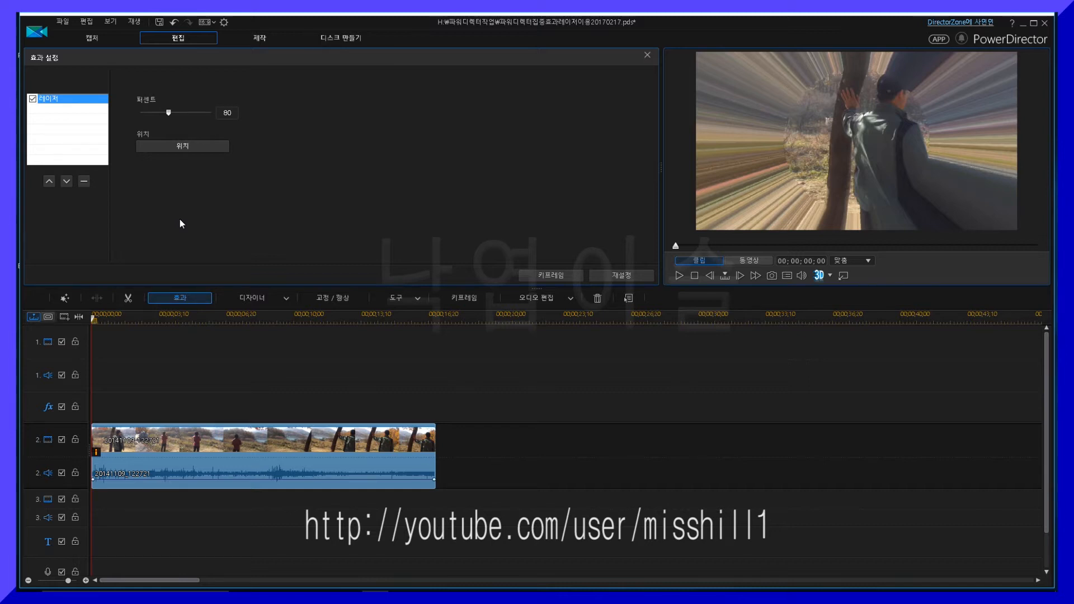
left_click(557, 276)
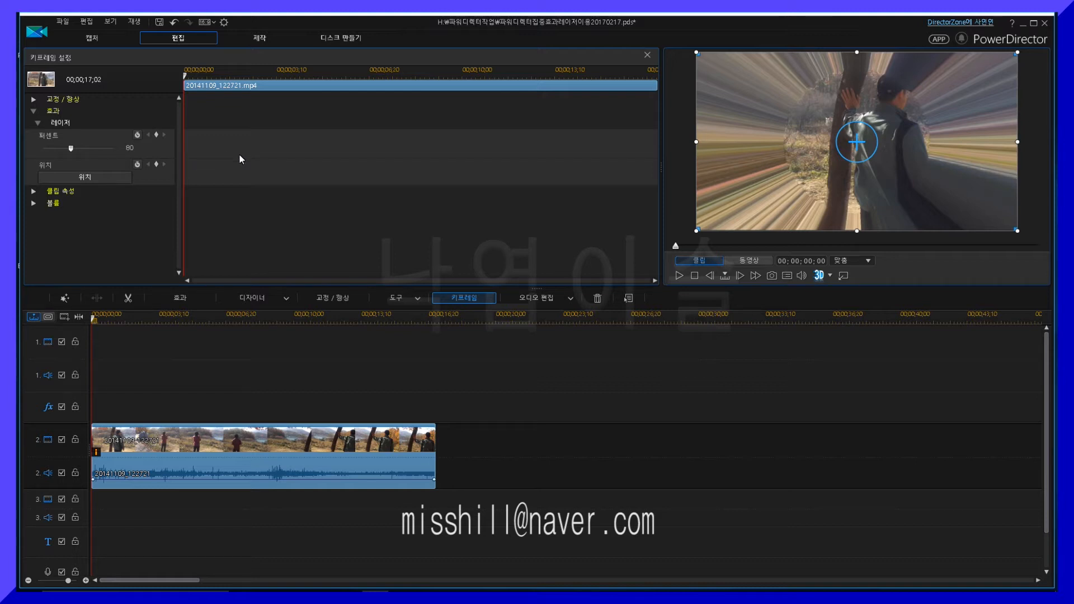
Add percent and position keyframes for the laser effect at the clip's start, with the percent set to 200
left_click(157, 136)
left_click(157, 166)
mouse_move(185, 75)
left_mouse_down()
mouse_move(212, 78)
mouse_move(185, 77)
left_mouse_up()
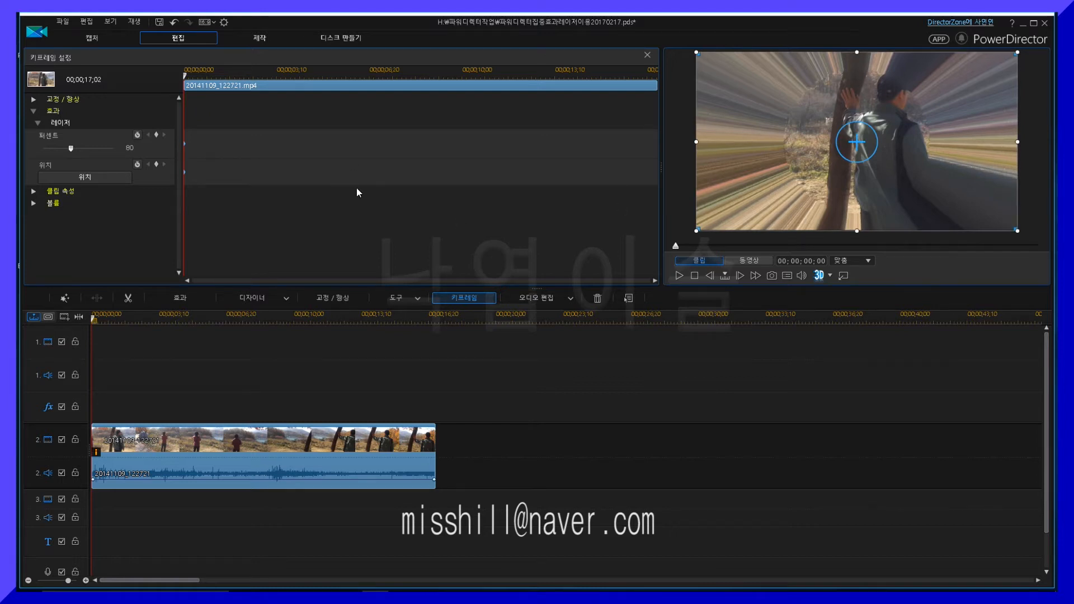
left_click(72, 148)
left_click_drag(71, 150, 129, 151)
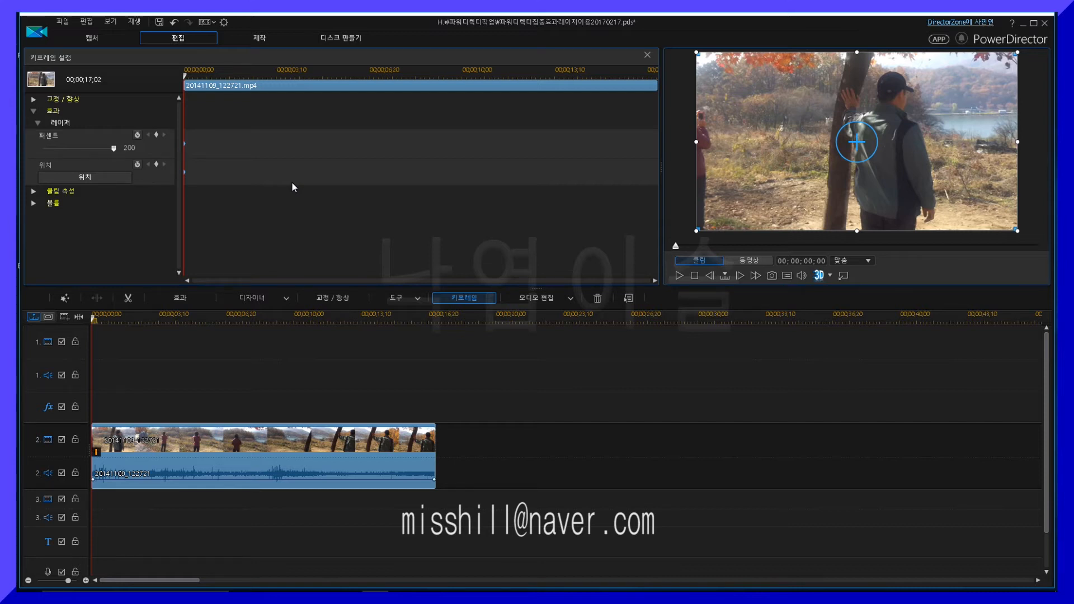
Add laser percent and position keyframes at 00;00;01;01, with the percent set to 93
left_click_drag(185, 74, 214, 73)
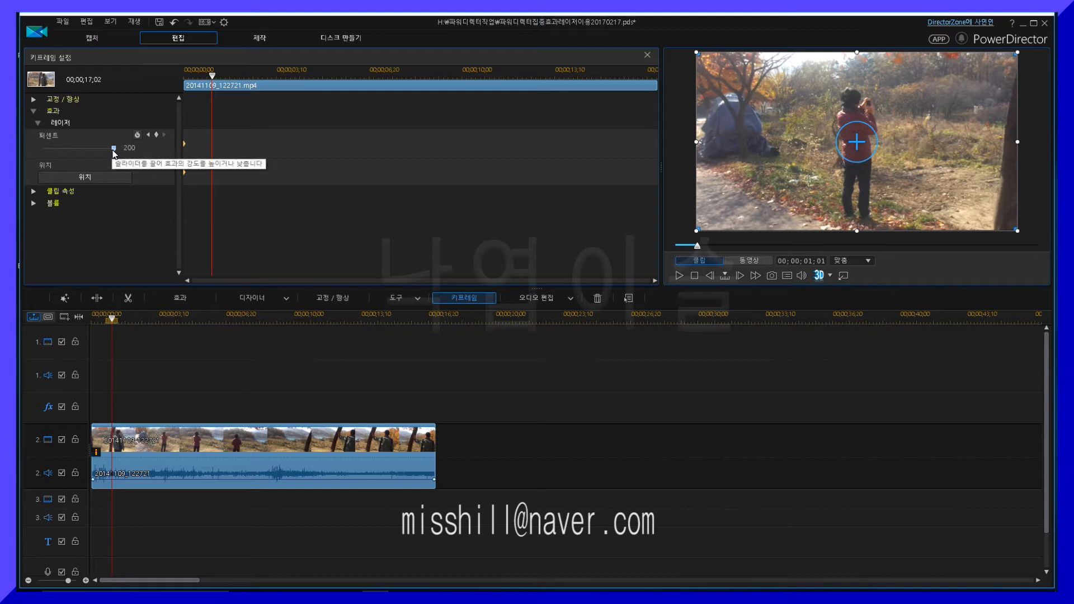
left_click(113, 150)
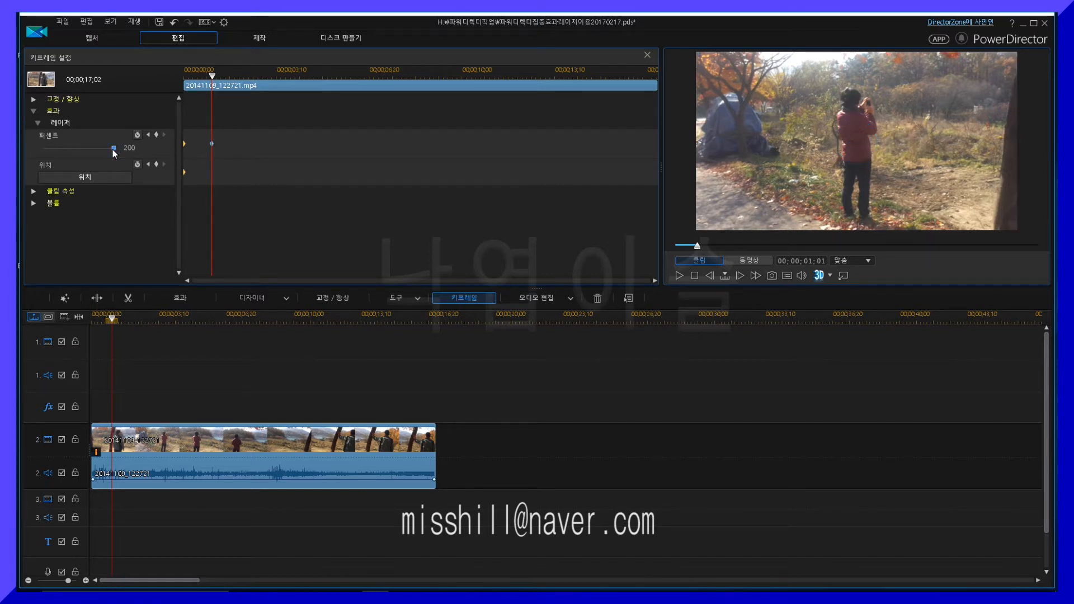
left_click_drag(111, 150, 75, 159)
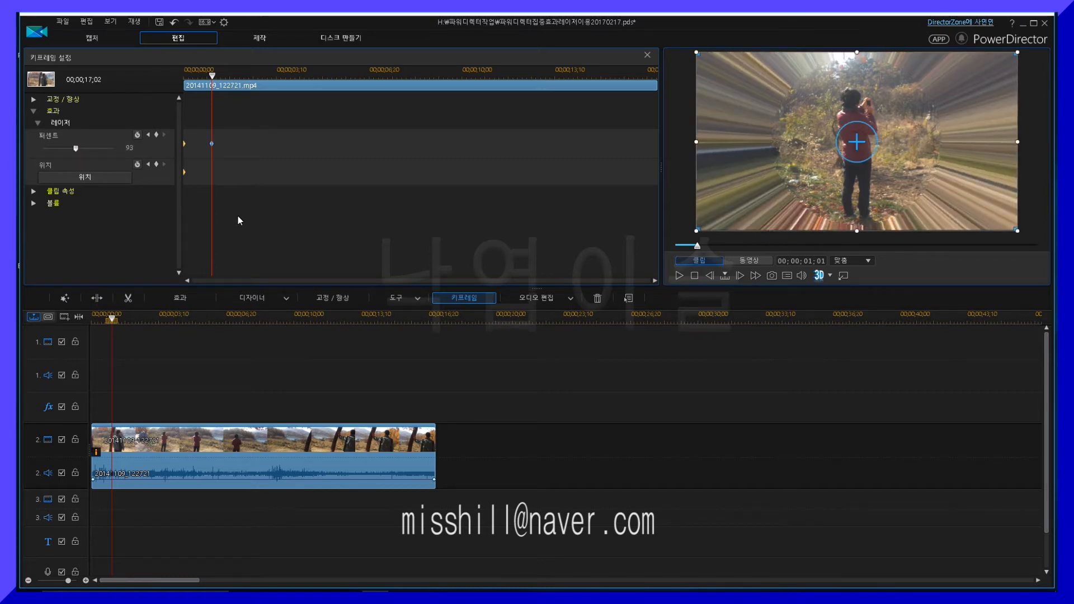
left_click(158, 165)
Preview the effect, then add a position keyframe at 00;00;01;14 with the laser centre shifted to the right edge of the person's torso
left_click(679, 275)
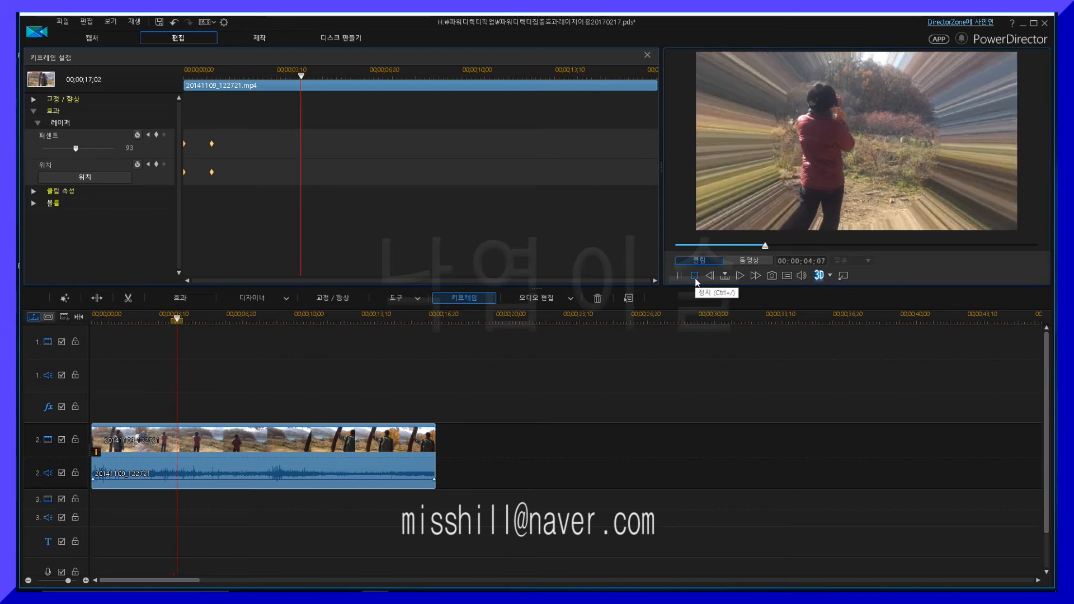
left_click(695, 278)
left_click_drag(197, 71, 226, 53)
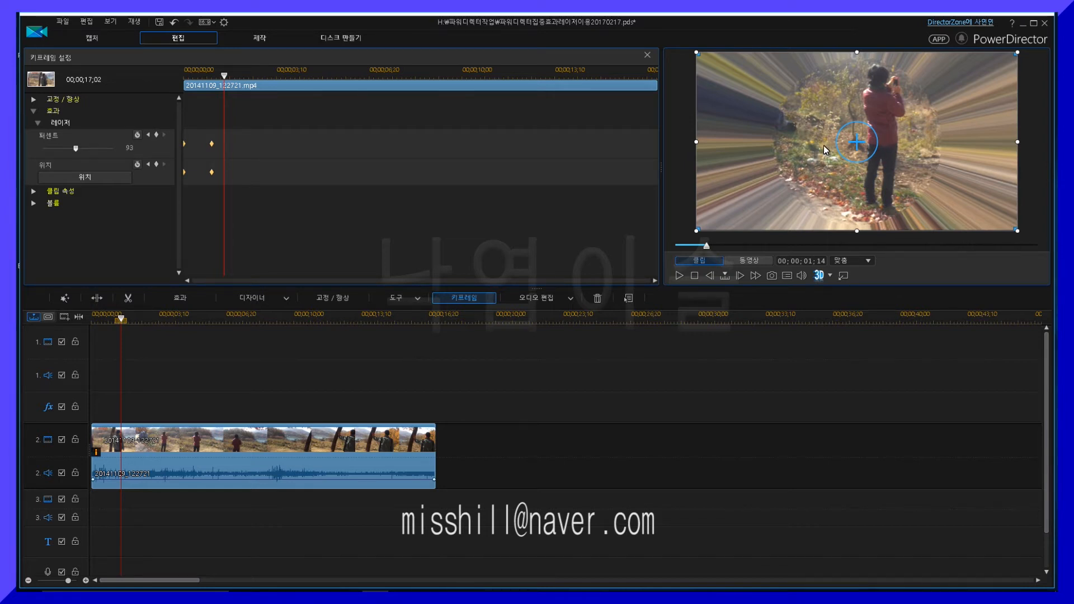
left_click(89, 179)
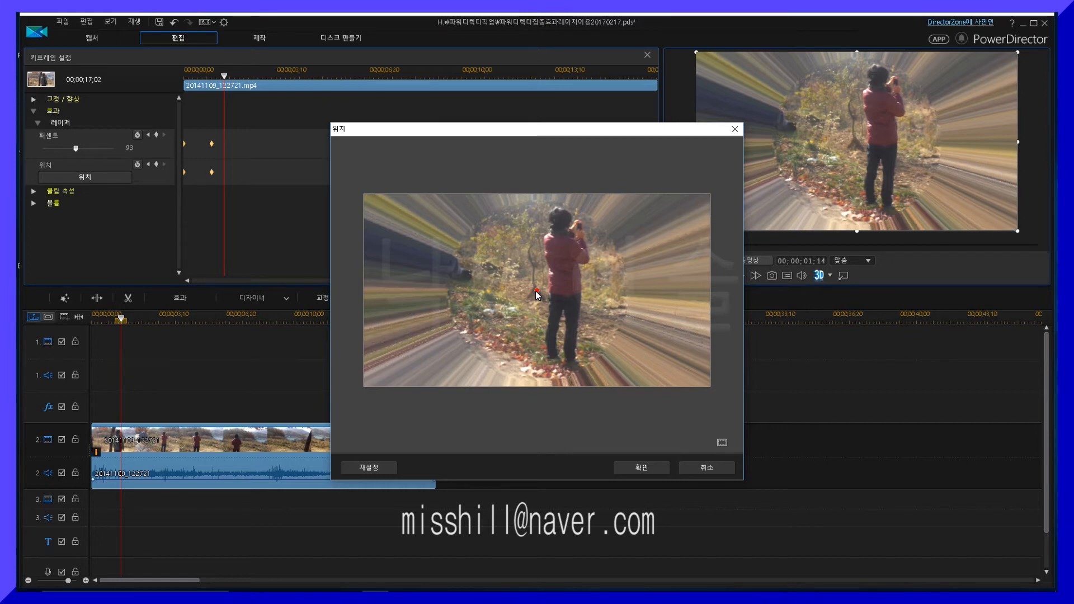
left_click_drag(536, 290, 580, 271)
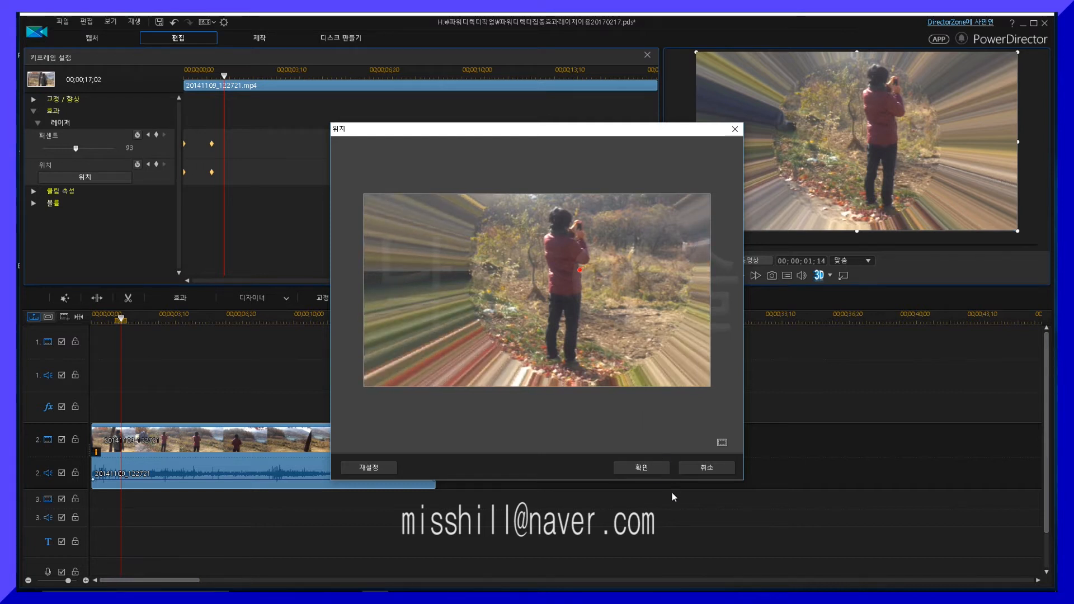
left_click(652, 469)
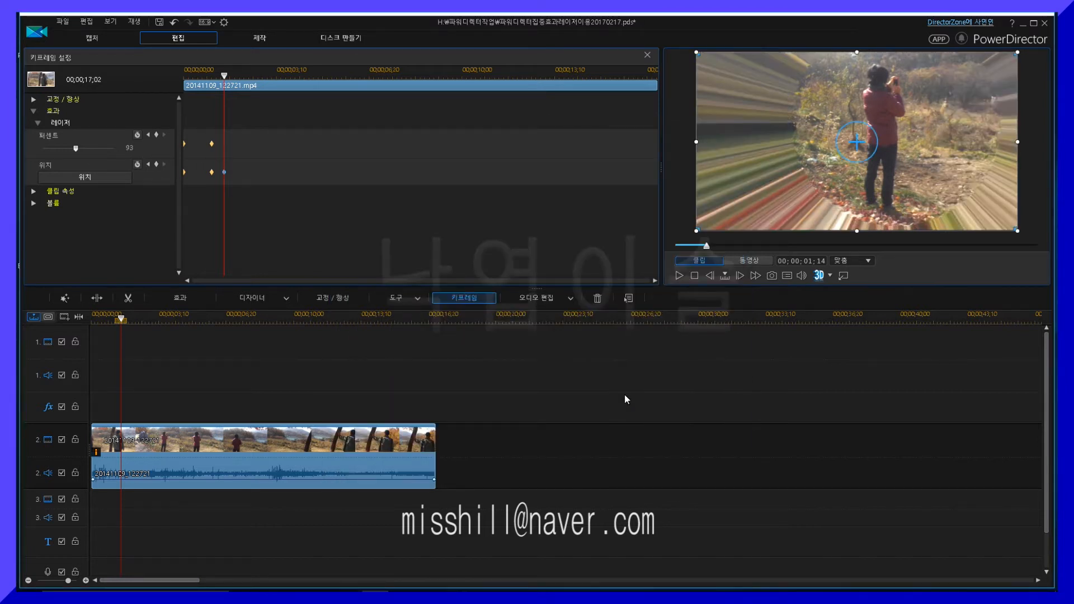
Set the laser percent to 79 at 00;00;01;14 and move the effect's centre slightly lower
left_click_drag(76, 149, 71, 149)
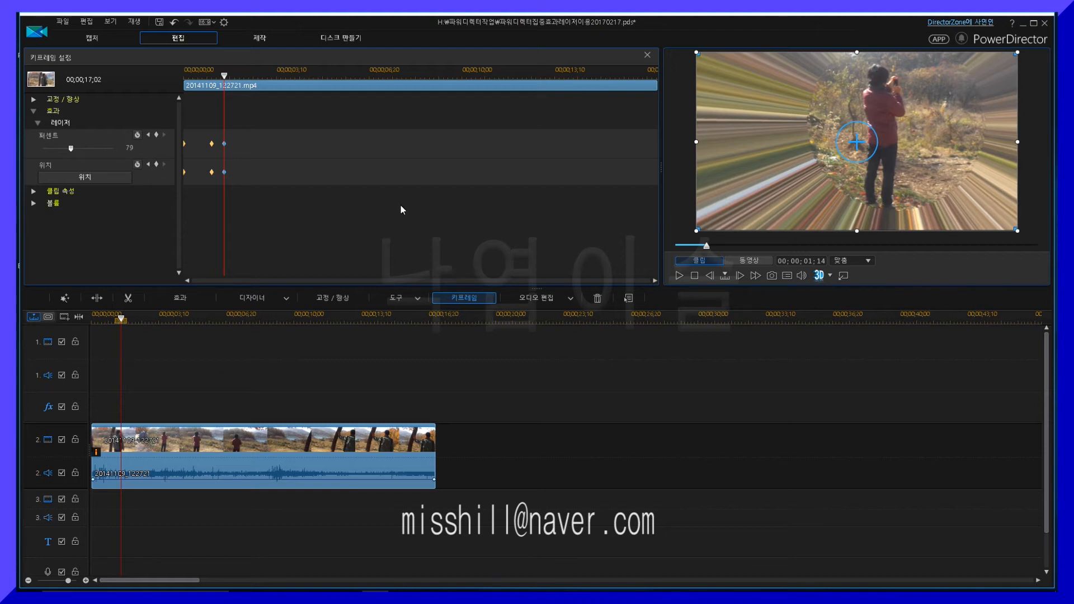
left_click(95, 177)
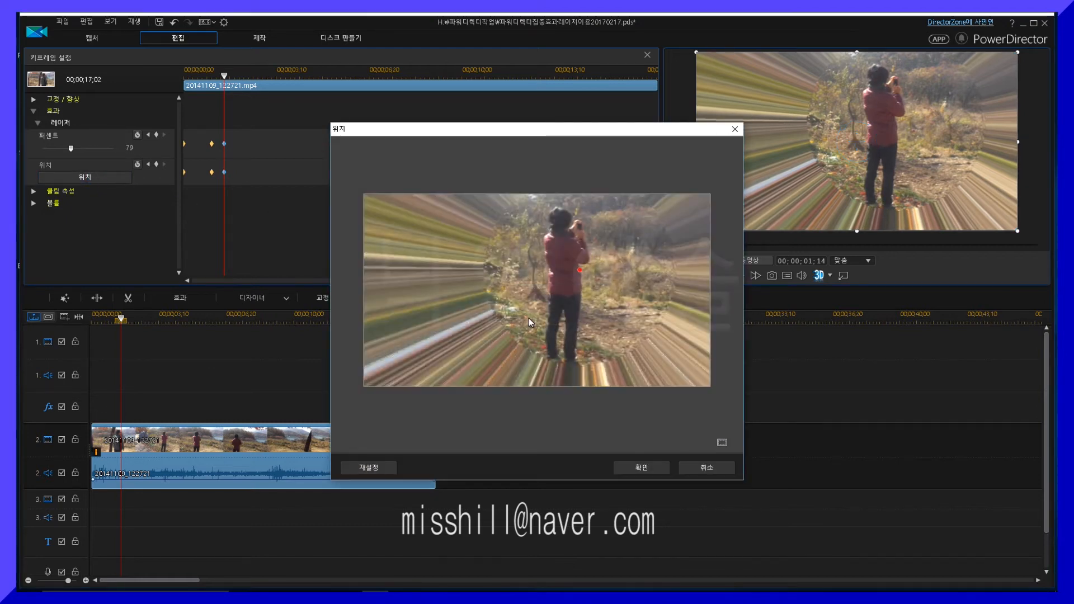
left_click_drag(579, 270, 583, 281)
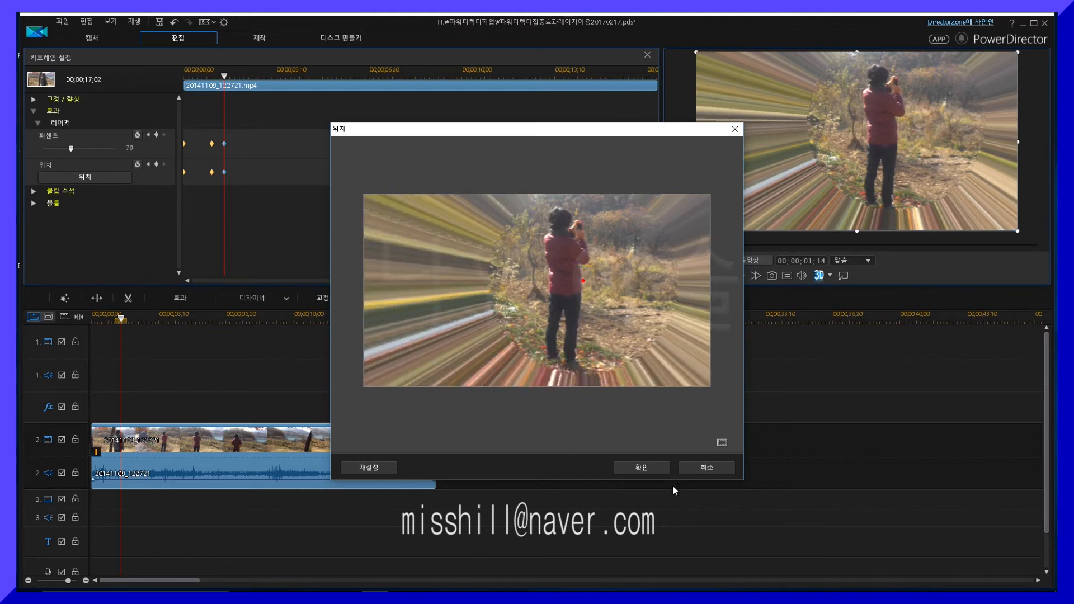
left_click(649, 469)
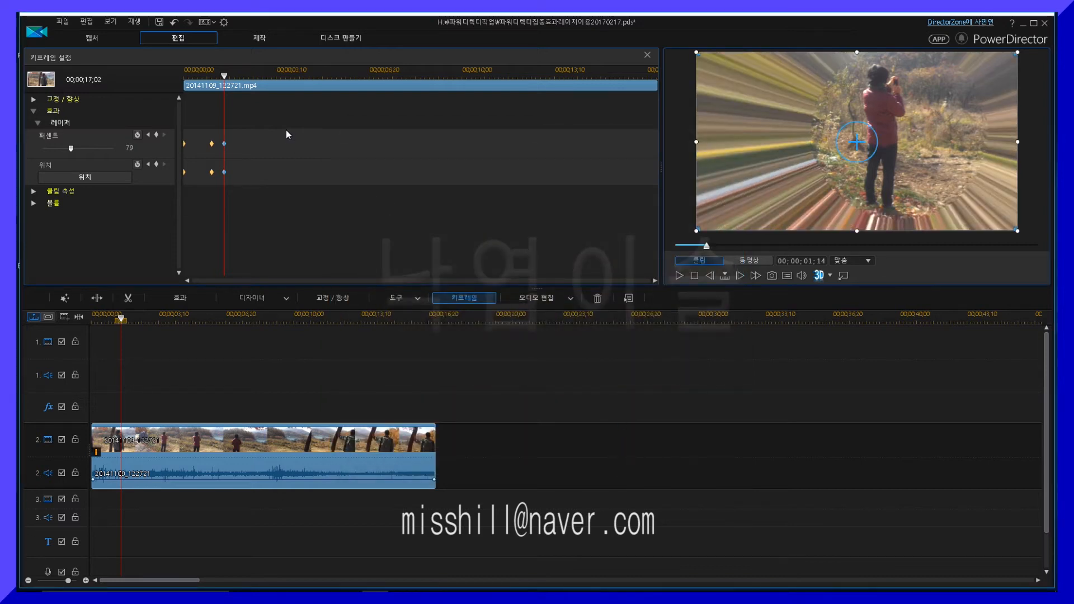
Add a position keyframe at 00;00;03;06 with the laser centre moved down and left towards the person
key("space")
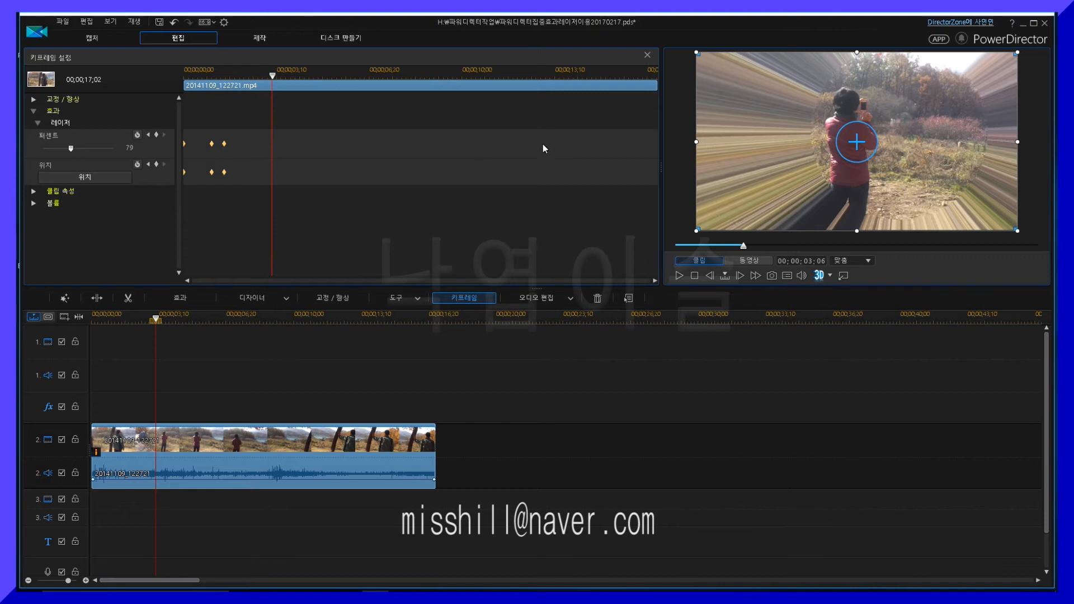
left_click(100, 178)
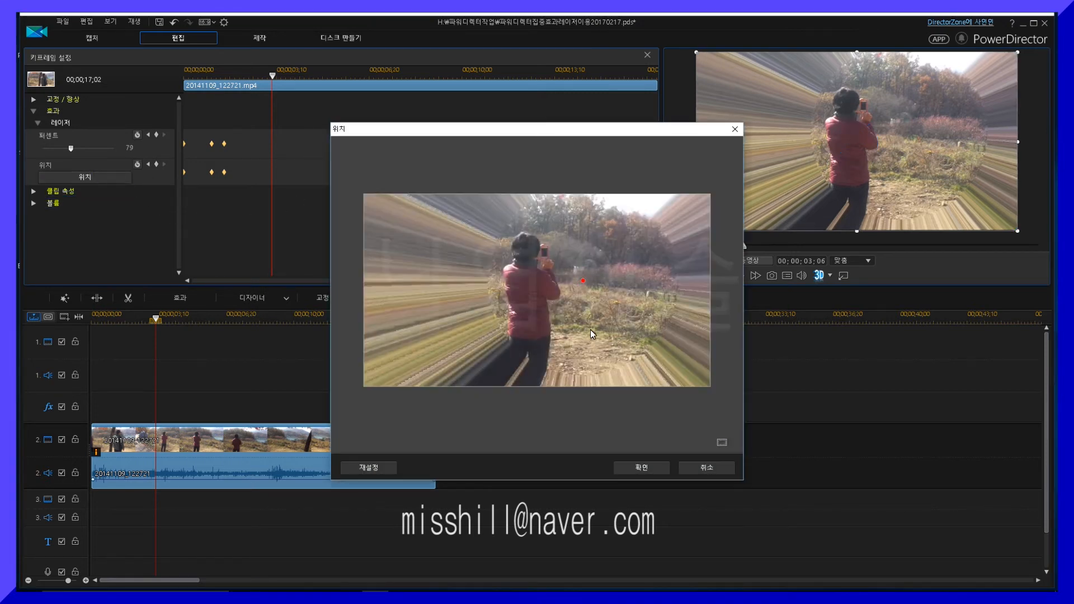
left_click_drag(583, 281, 566, 311)
left_click(644, 468)
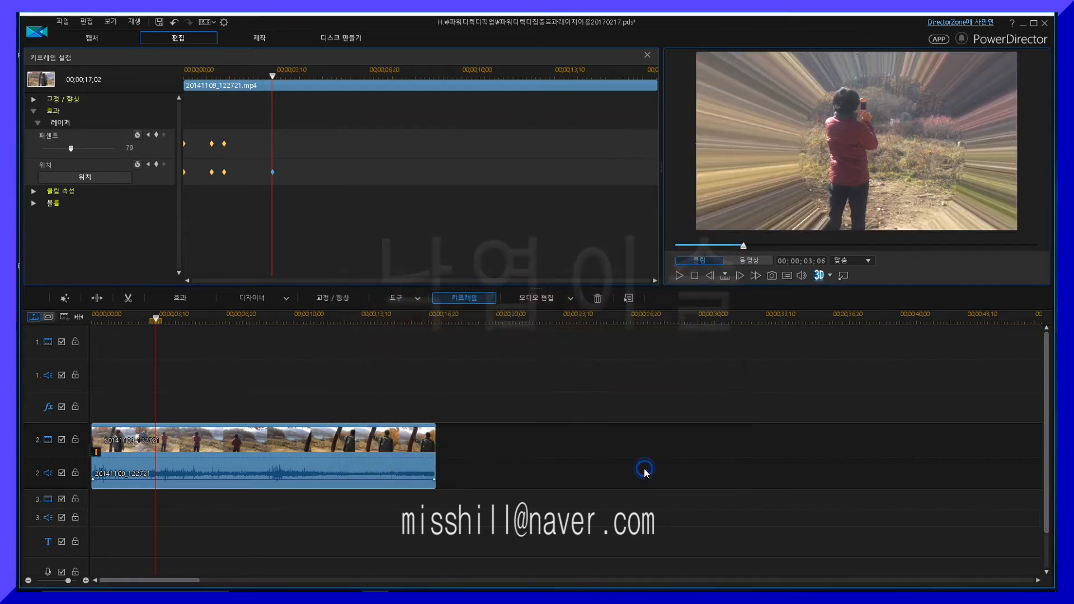
Set the laser percent to 96 at 00;00;03;06 and nudge the effect's centre slightly up beside the person
left_click_drag(70, 148, 79, 148)
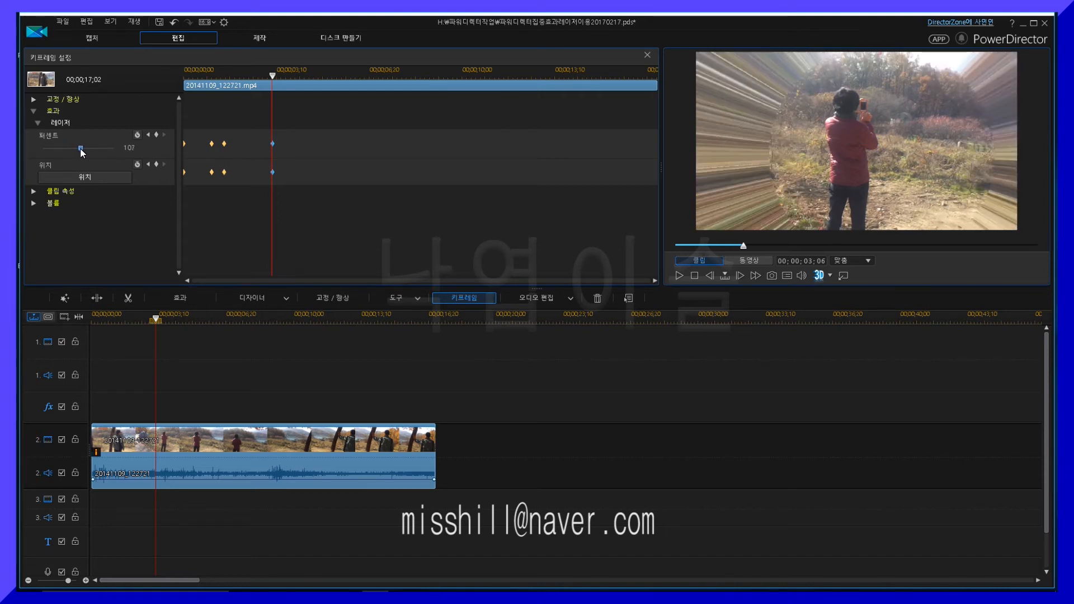
left_click_drag(79, 151, 76, 153)
left_click(111, 175)
left_click_drag(564, 307, 561, 299)
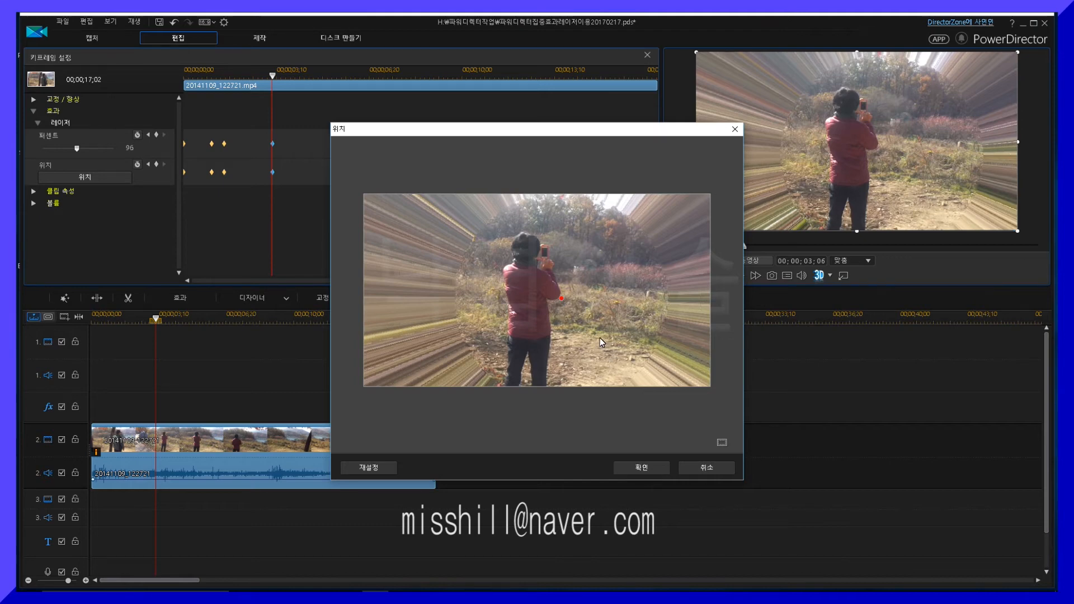
left_click(642, 468)
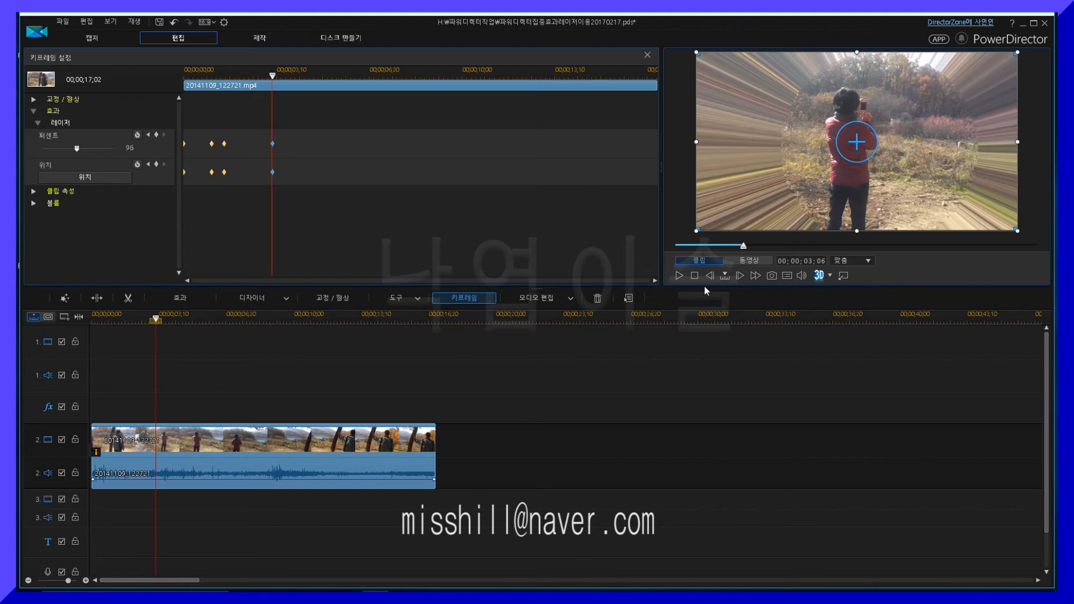
Preview the clip up to 00;00;04;13 and add a position keyframe there with the laser centre moved closer to the person
left_click(679, 276)
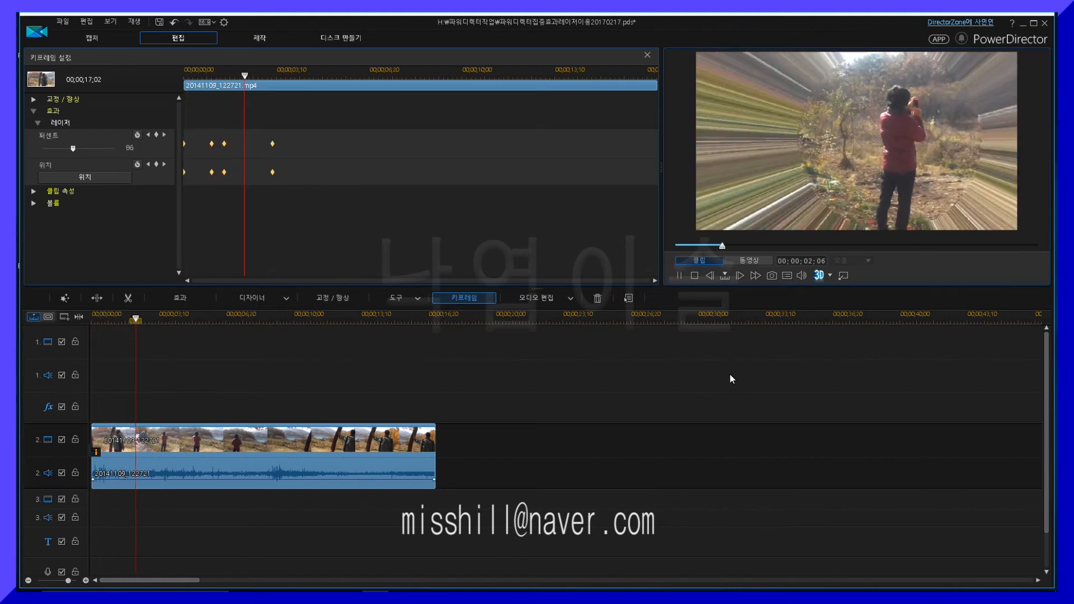
key("space")
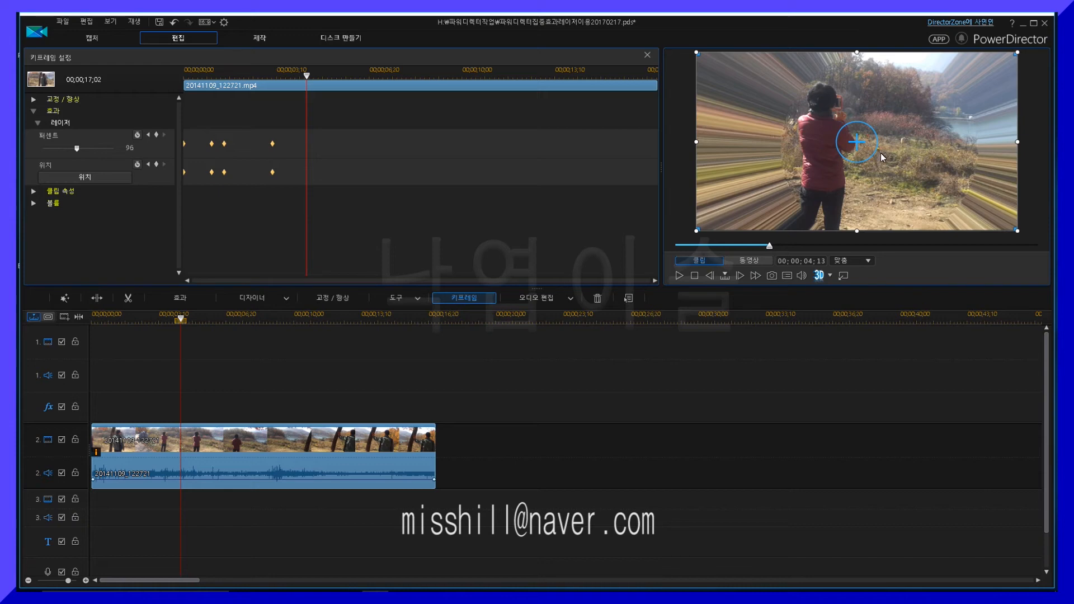
left_click(113, 179)
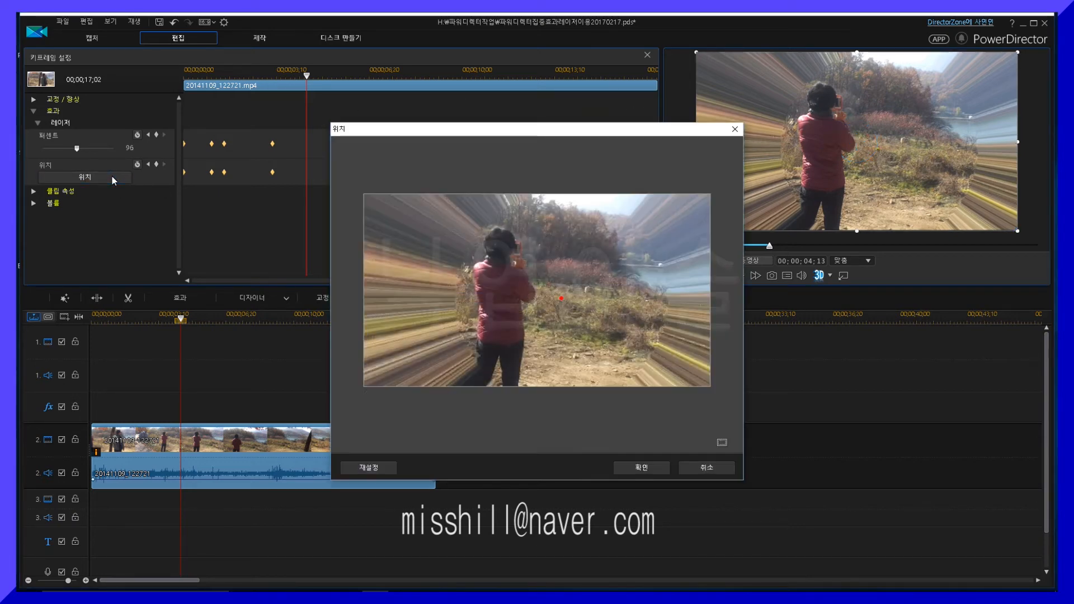
mouse_move(557, 302)
left_mouse_down()
mouse_move(535, 299)
mouse_move(533, 281)
left_mouse_up()
left_click(642, 468)
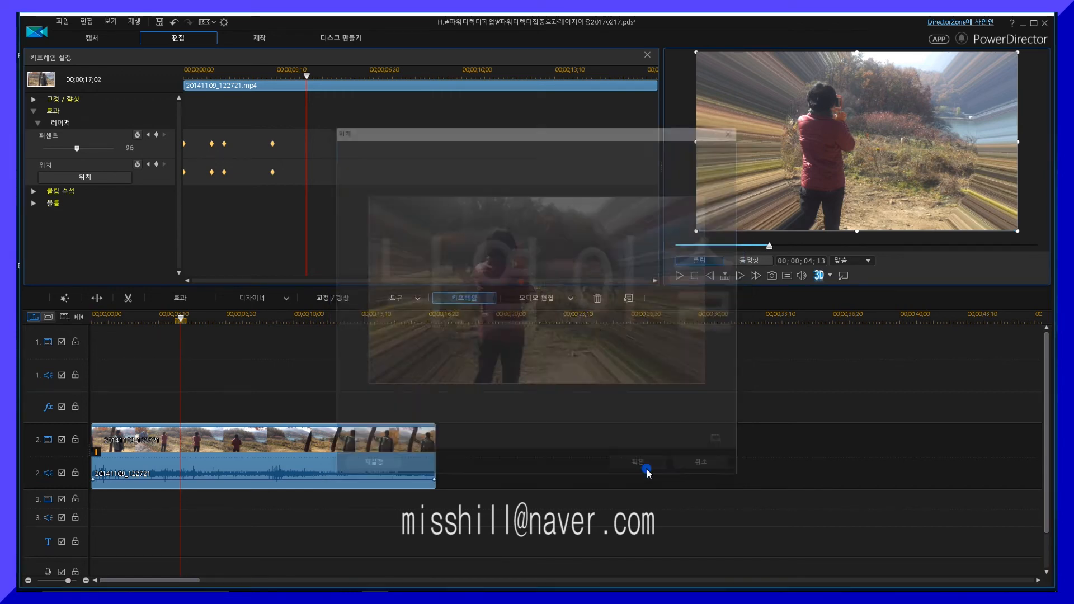
Set the laser percent to 111 at 00;00;04;13 and fine-tune the effect's centre beside the person's back
left_click_drag(77, 148, 84, 146)
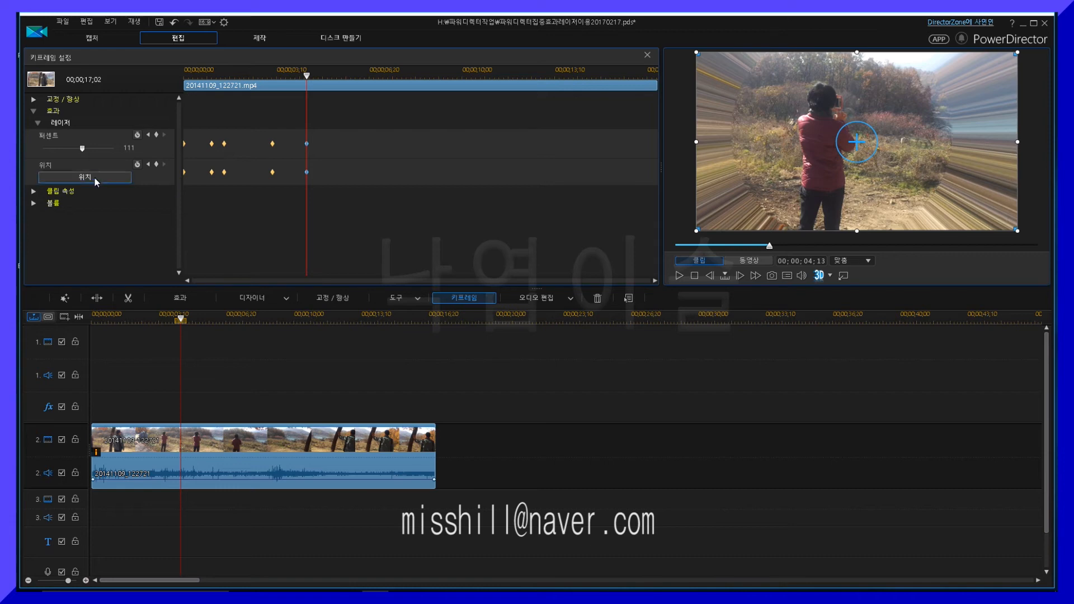
left_click(90, 177)
left_click_drag(531, 289, 530, 292)
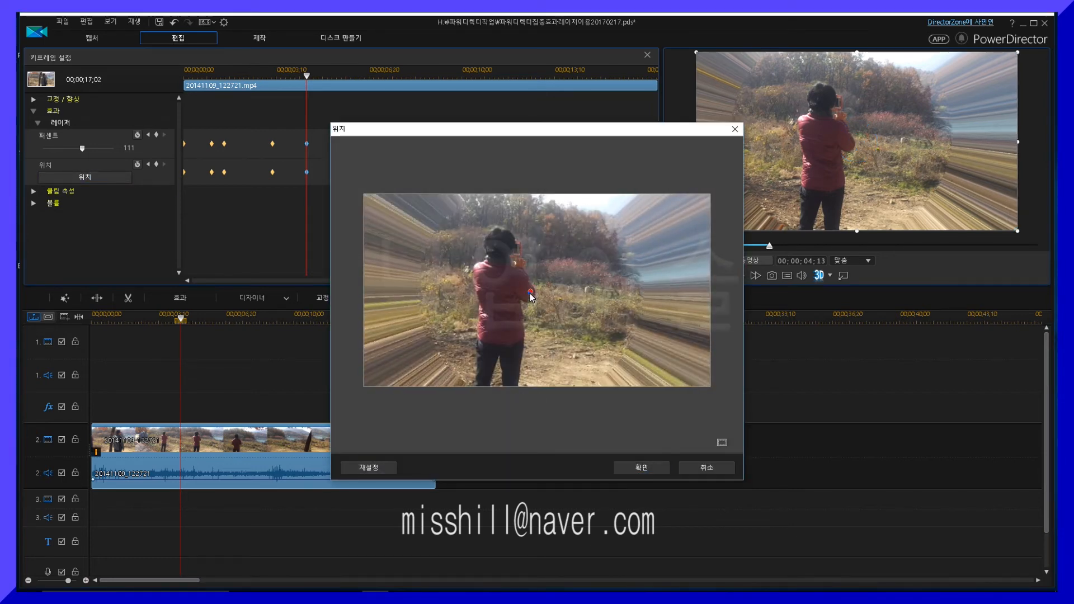
left_click(638, 465)
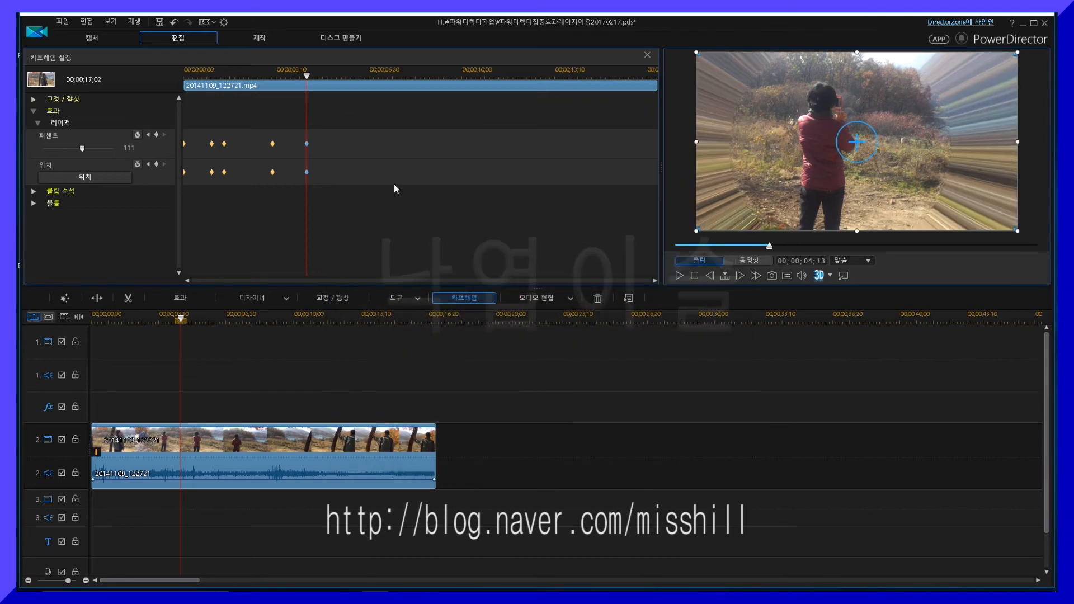
Add laser keyframes at 00;00;06;18 with the centre moved near the picture's left edge and the percent set to 66
key("space")
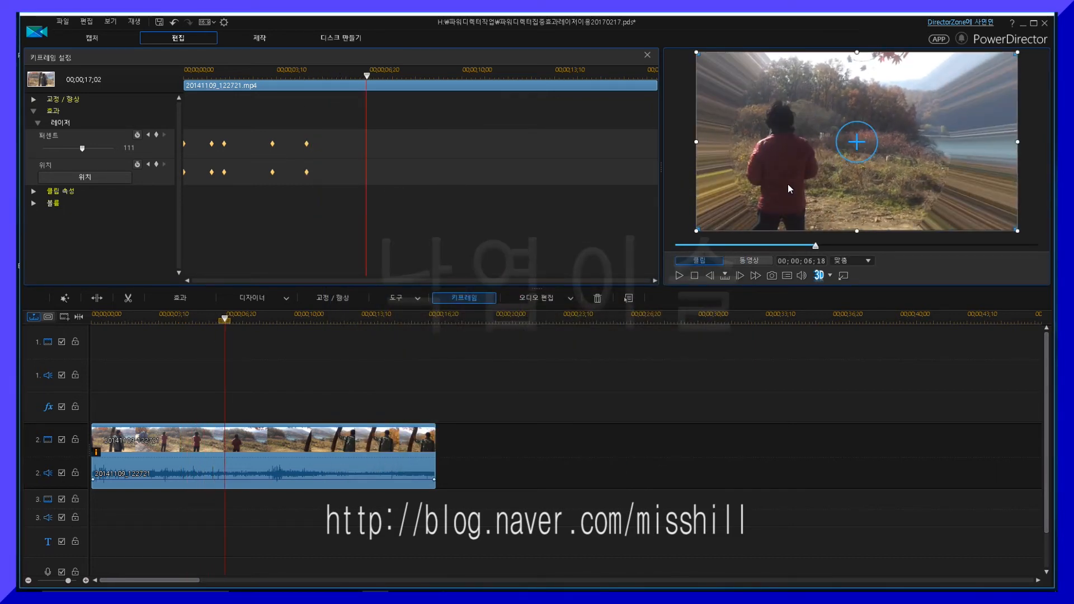
left_click(105, 177)
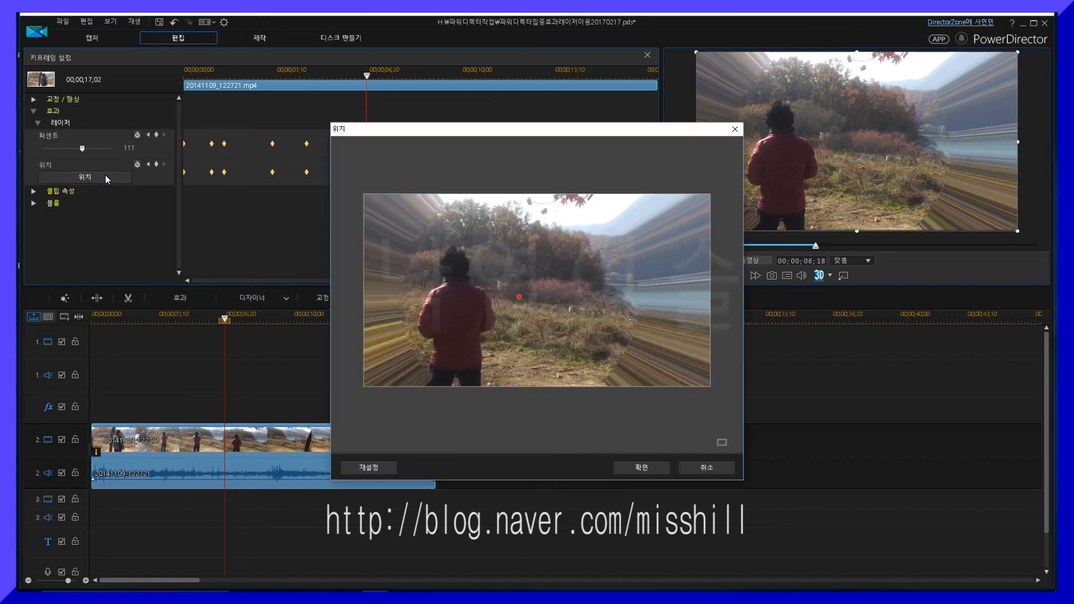
left_click_drag(519, 297, 394, 321)
left_click(644, 469)
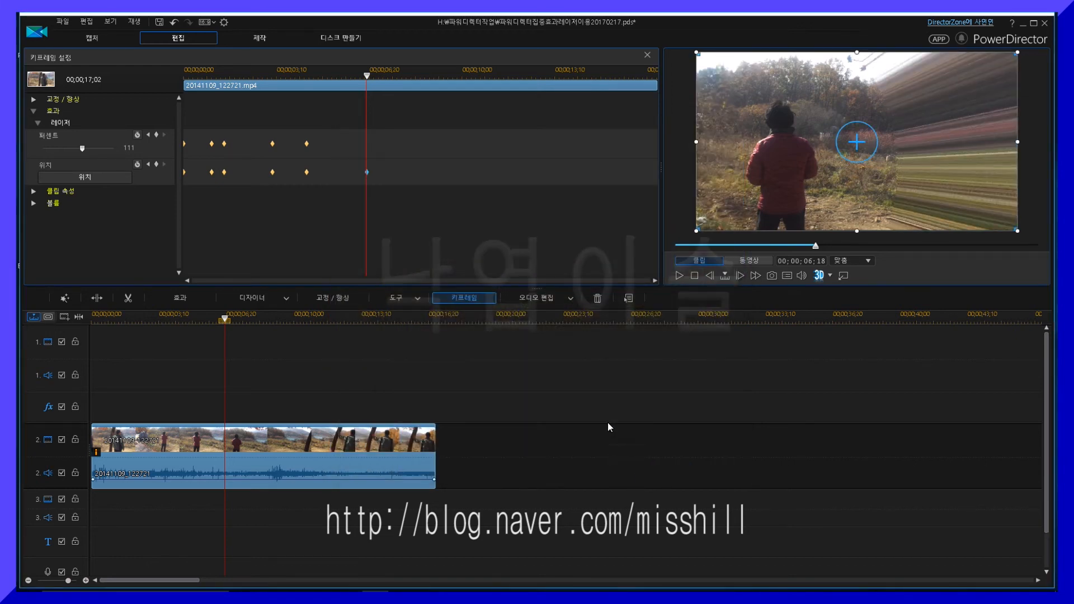
left_click_drag(83, 148, 65, 159)
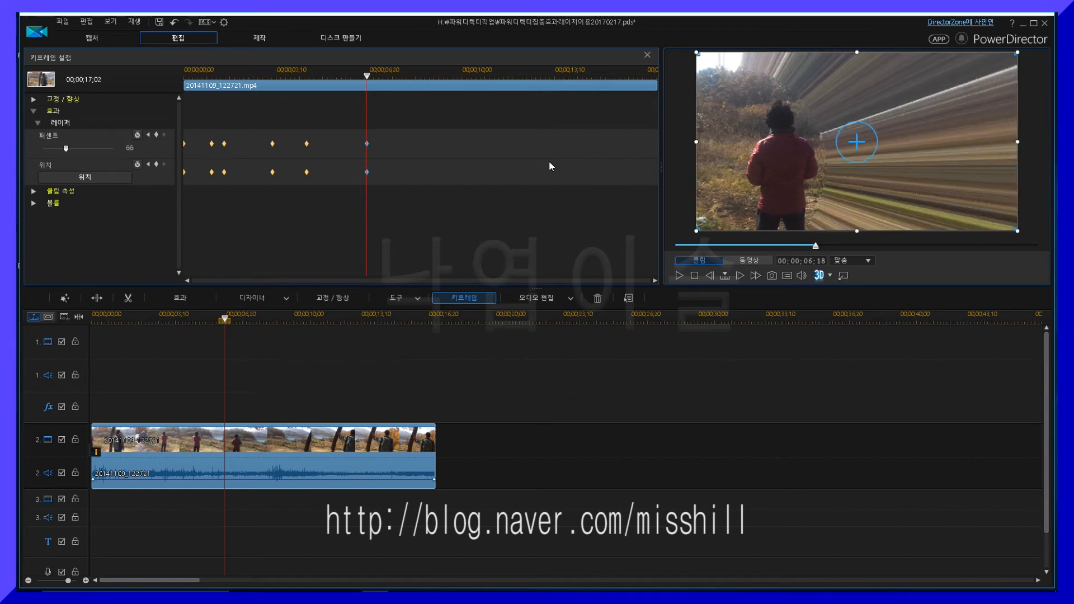
Move the laser effect's centre at 00;00;06;18 from beside the person onto the person's back
left_click(118, 177)
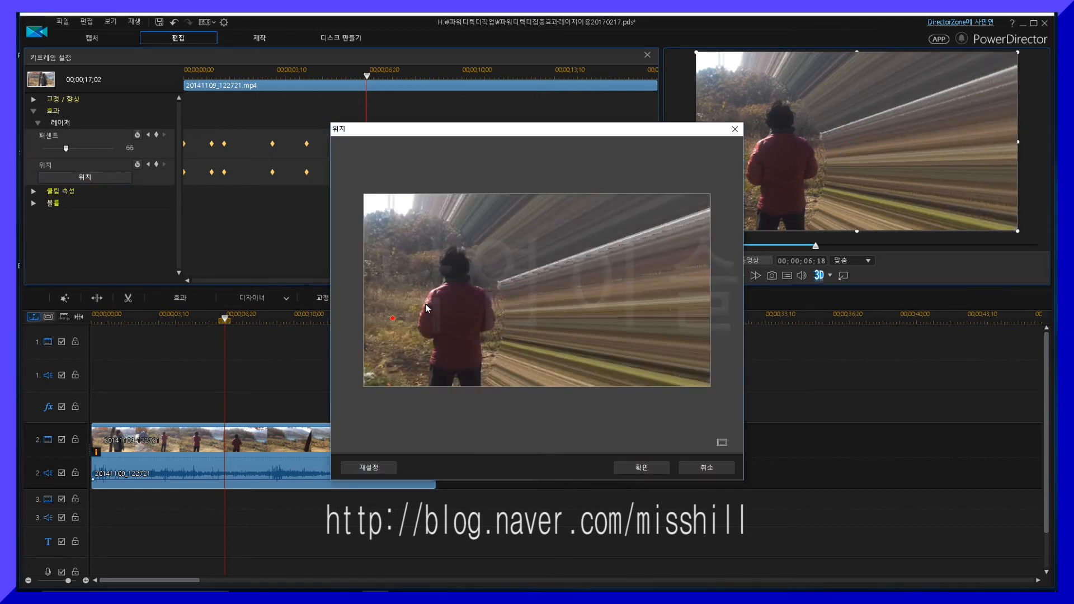
left_click_drag(392, 318, 447, 319)
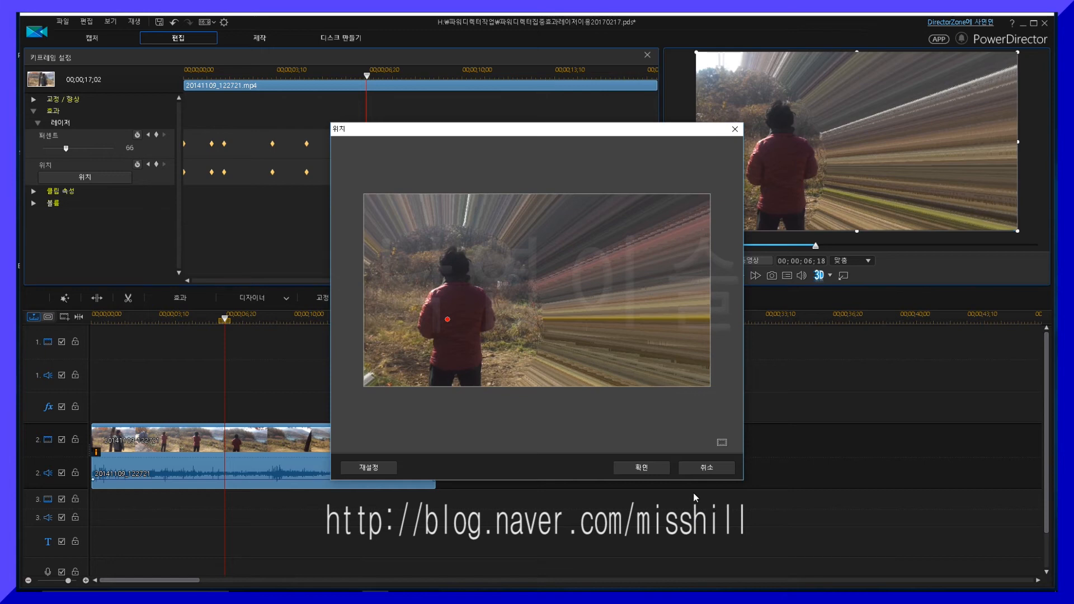
left_click(641, 467)
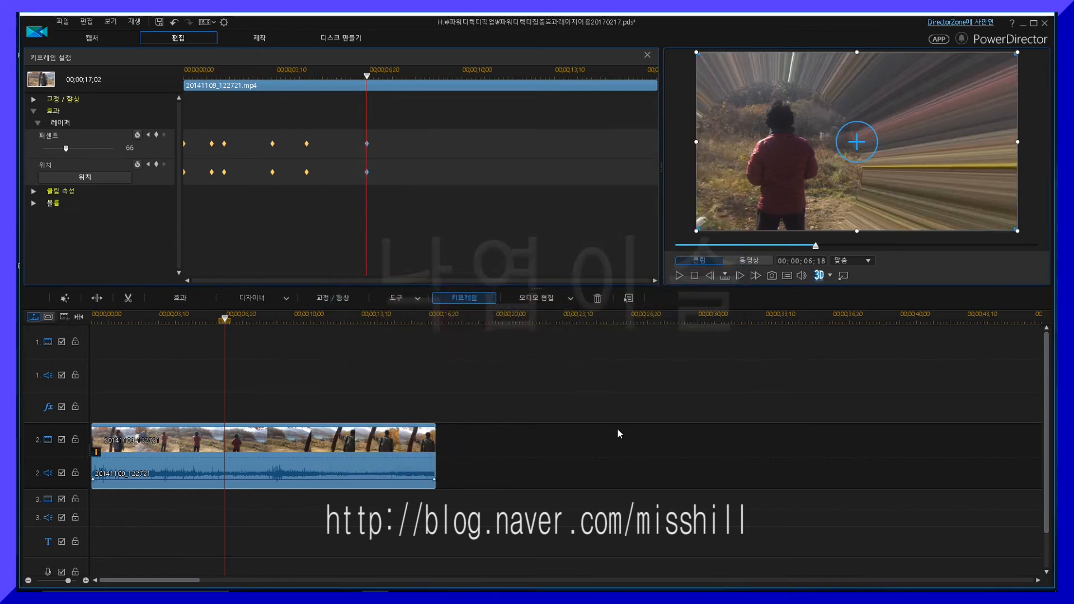
Preview the clip up to 00;00;07;15 and add a position keyframe there with the laser centre on the person at the picture's left edge
key("space")
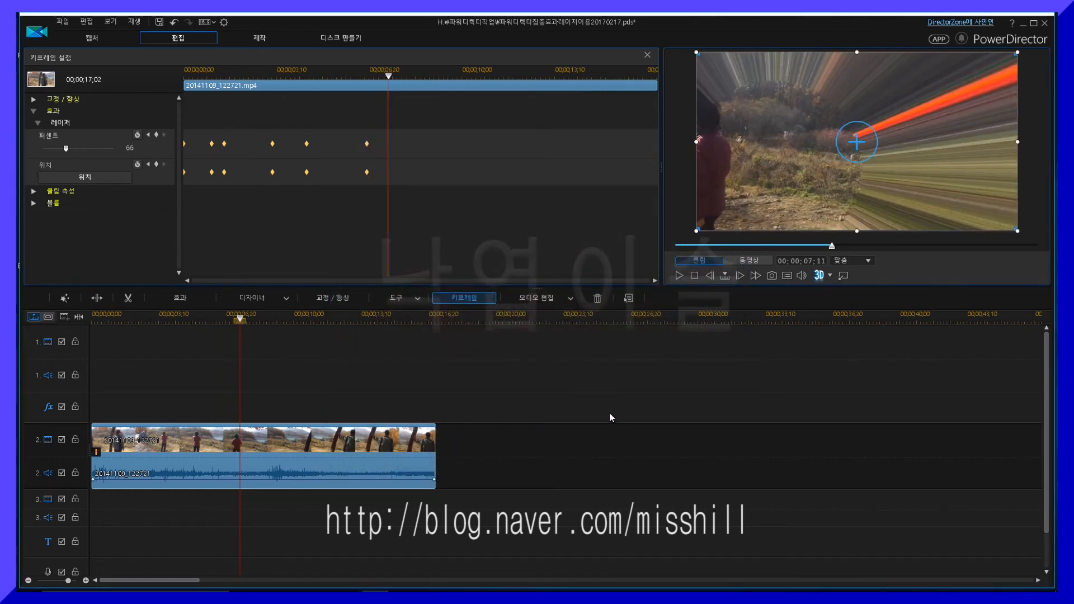
key("space")
key("space")
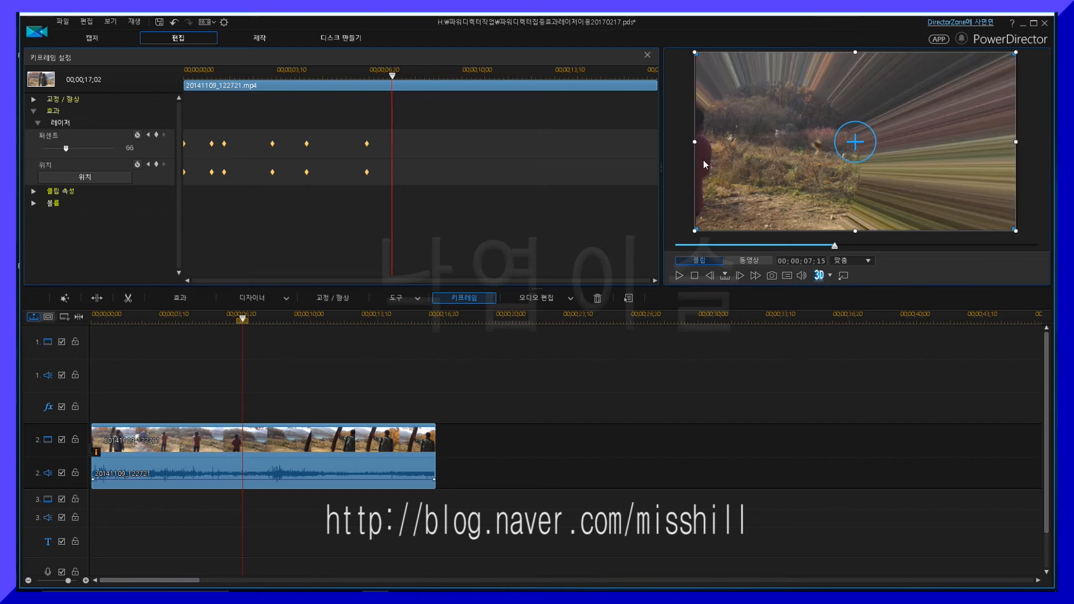
left_click(105, 177)
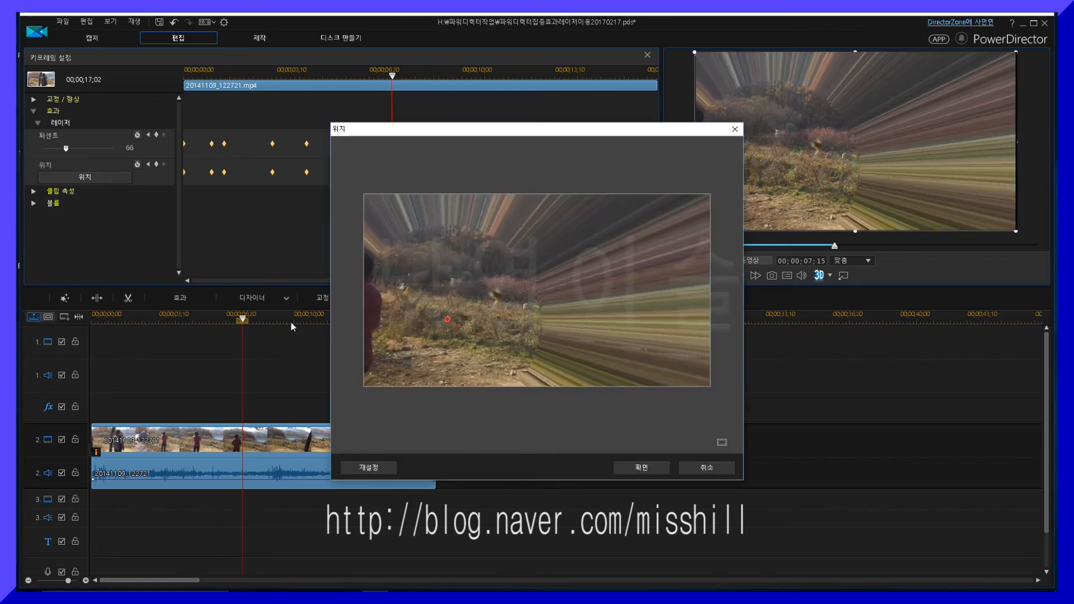
left_click_drag(447, 322, 365, 317)
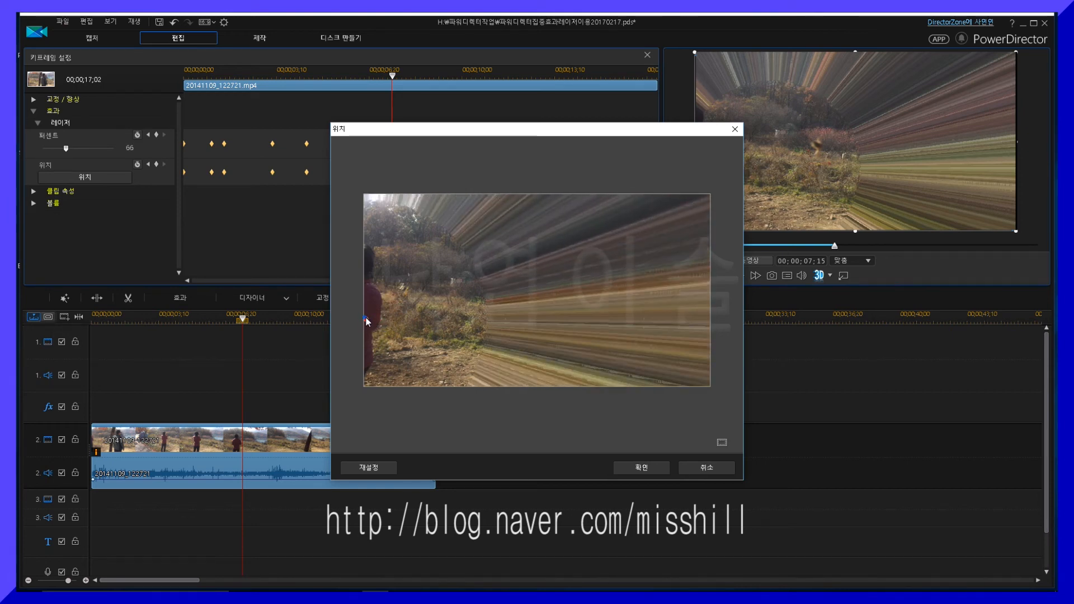
left_click_drag(367, 322, 370, 309)
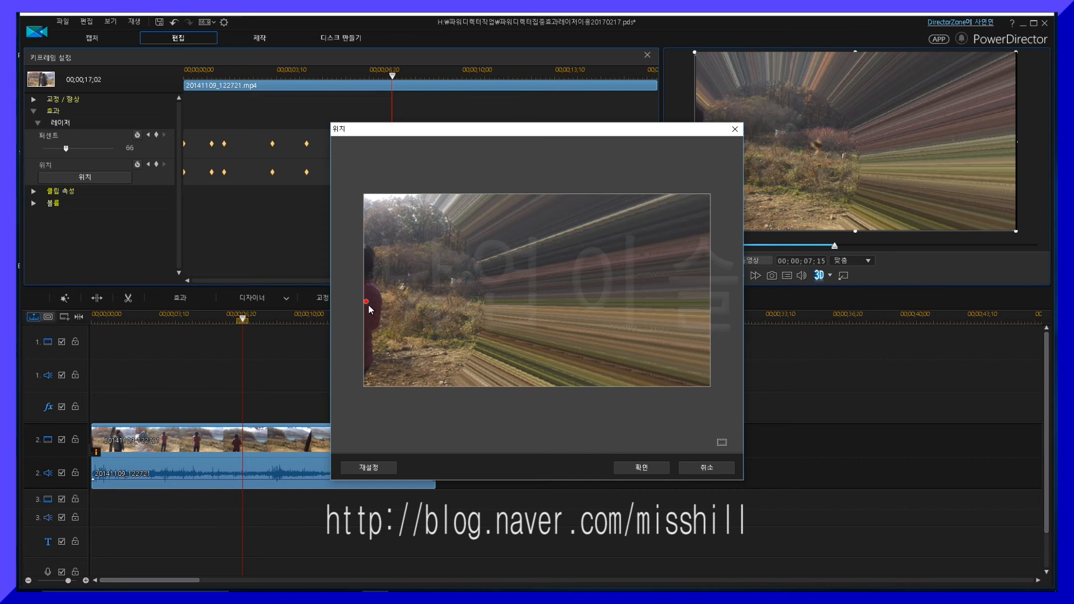
left_click(641, 468)
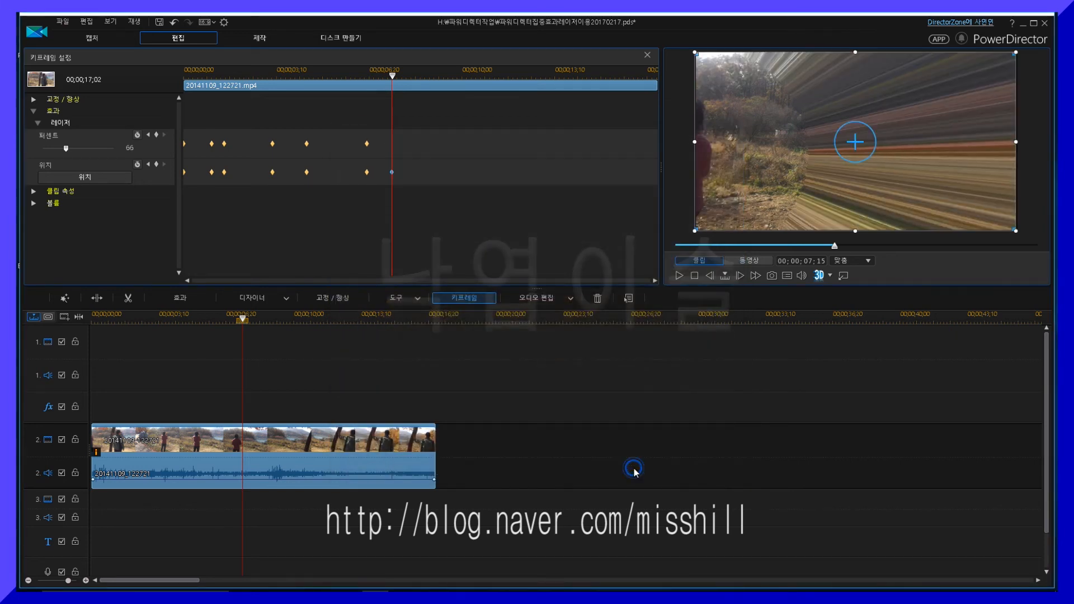
Set the laser percent to 49 at 00;00;07;15 and nudge the effect's centre slightly up on the person
left_click_drag(66, 149, 61, 150)
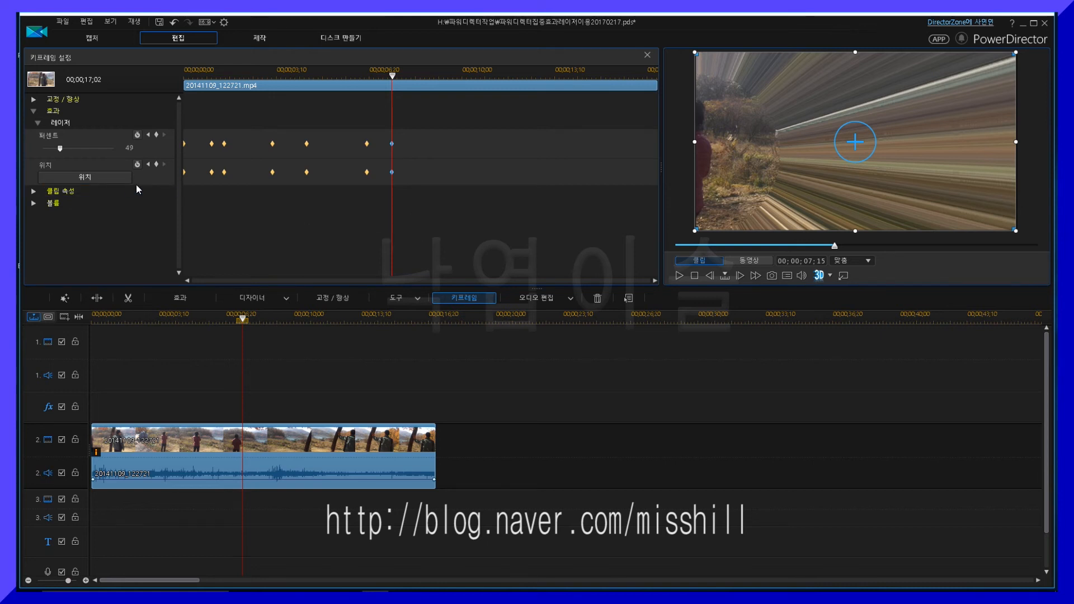
left_click(103, 183)
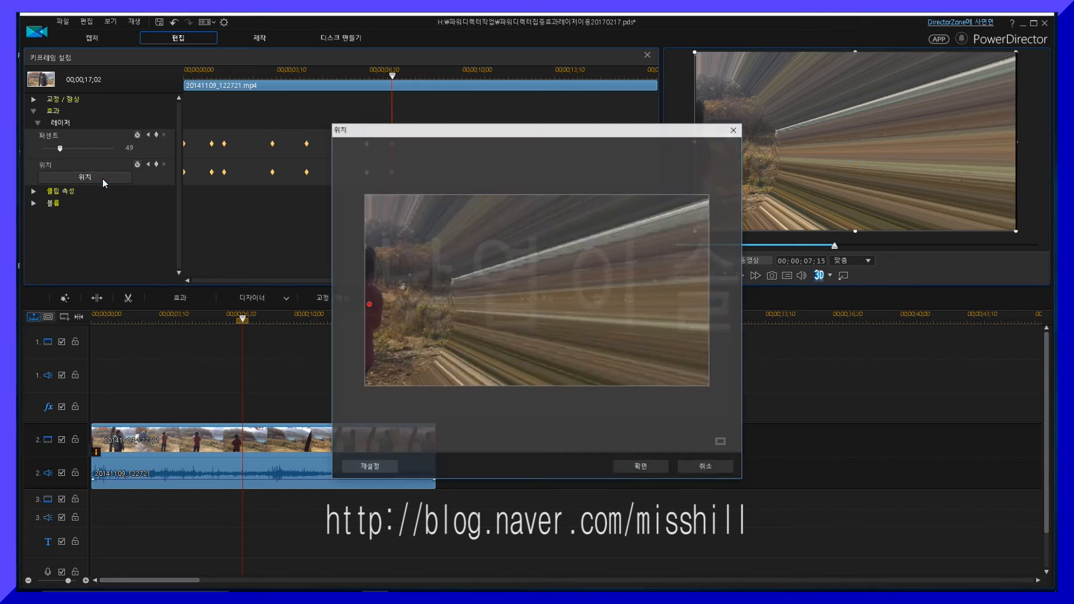
left_click(367, 298)
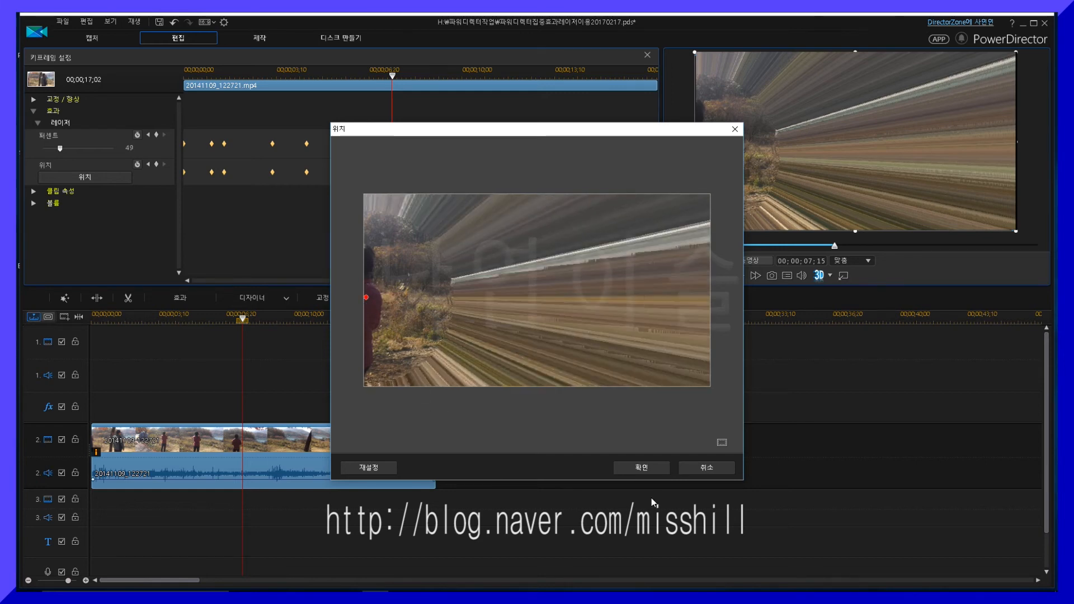
left_click(644, 468)
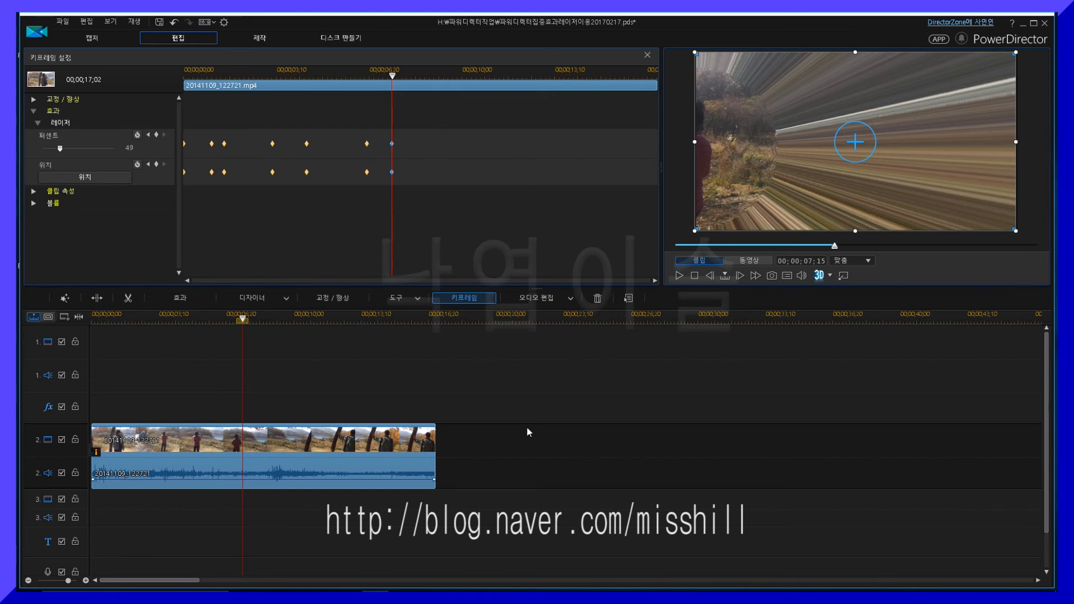
Add percent and position keyframes for the laser at 00;00;07;28, with the percent set to 18
left_click_drag(60, 148, 53, 149)
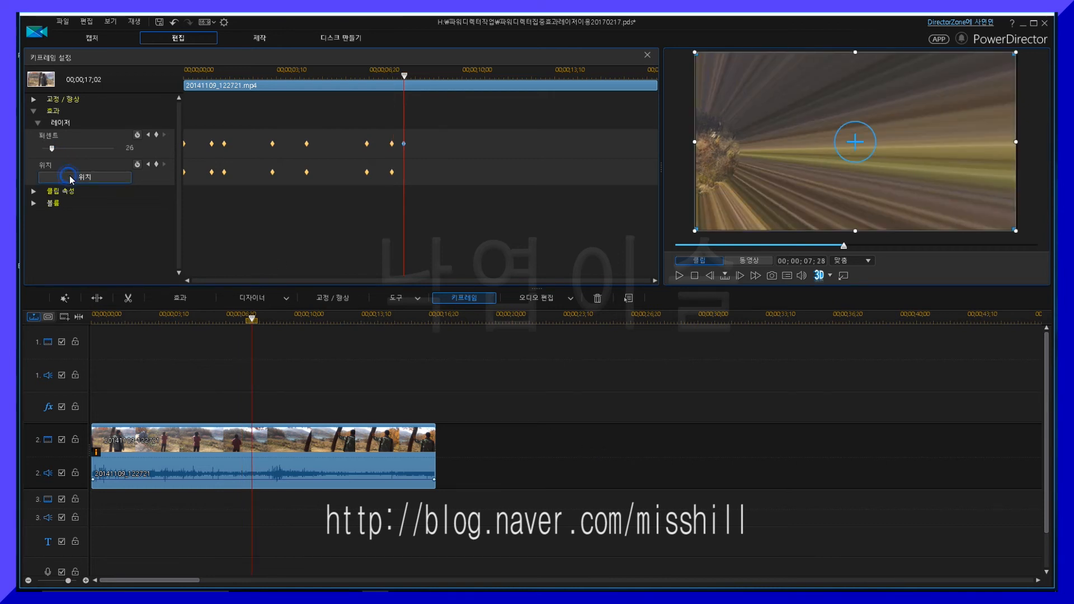
left_click(84, 177)
left_click(642, 467)
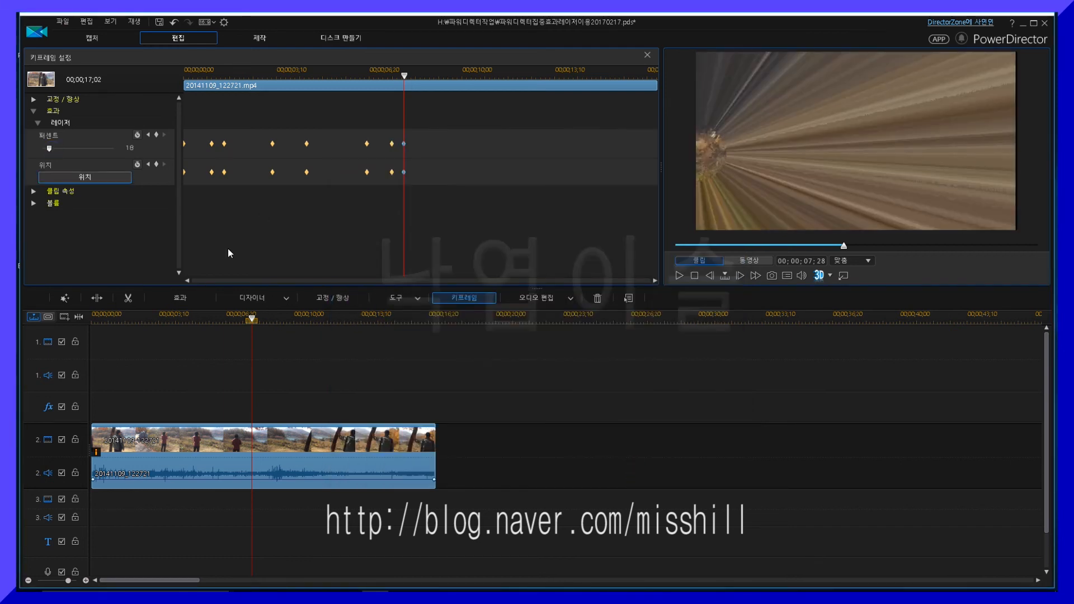
Replay the clip from 00;00;06;18 to 00;00;08;21 and set the laser percent to 31 there
left_click_drag(404, 76, 358, 76)
key("space")
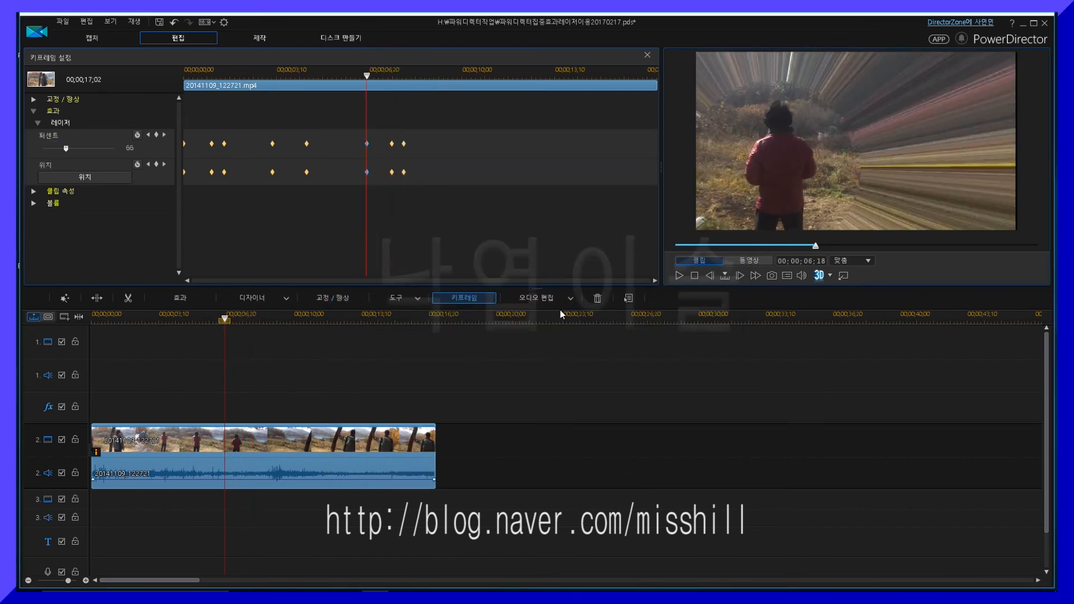
key("space")
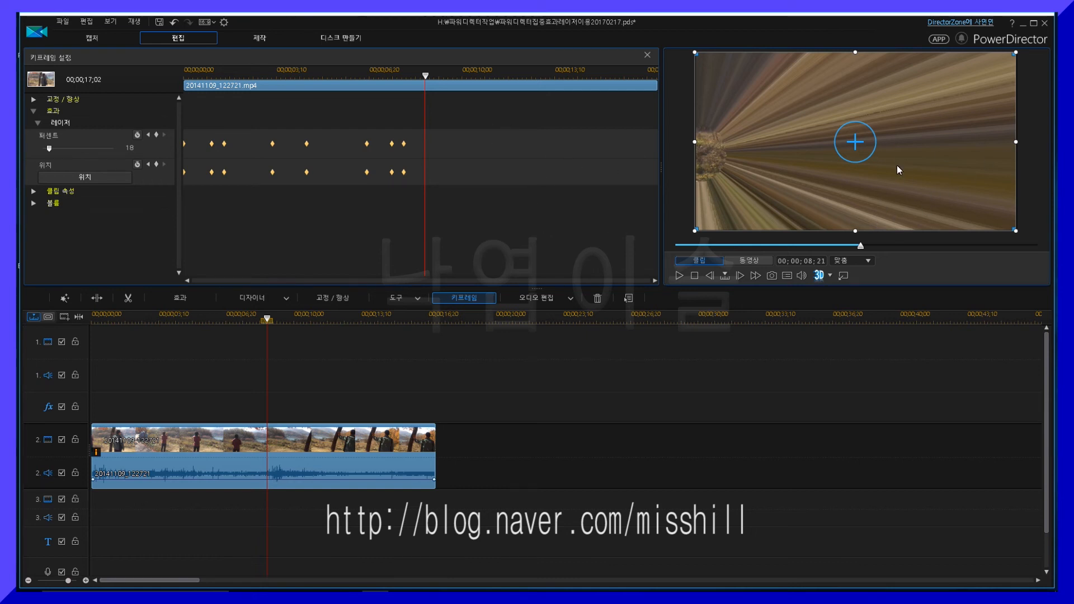
left_click_drag(49, 148, 55, 147)
left_click(415, 441)
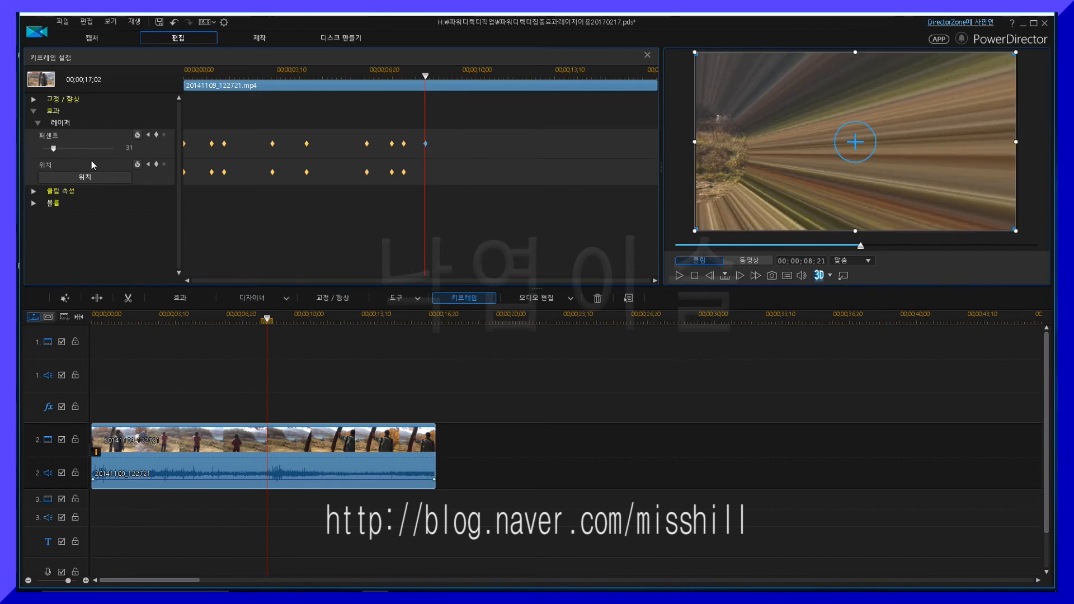
Add a position keyframe at 00;00;08;21 with the laser centre moved across to the picture's right edge
left_click(94, 177)
left_click_drag(371, 306, 589, 300)
left_click_drag(616, 300, 707, 284)
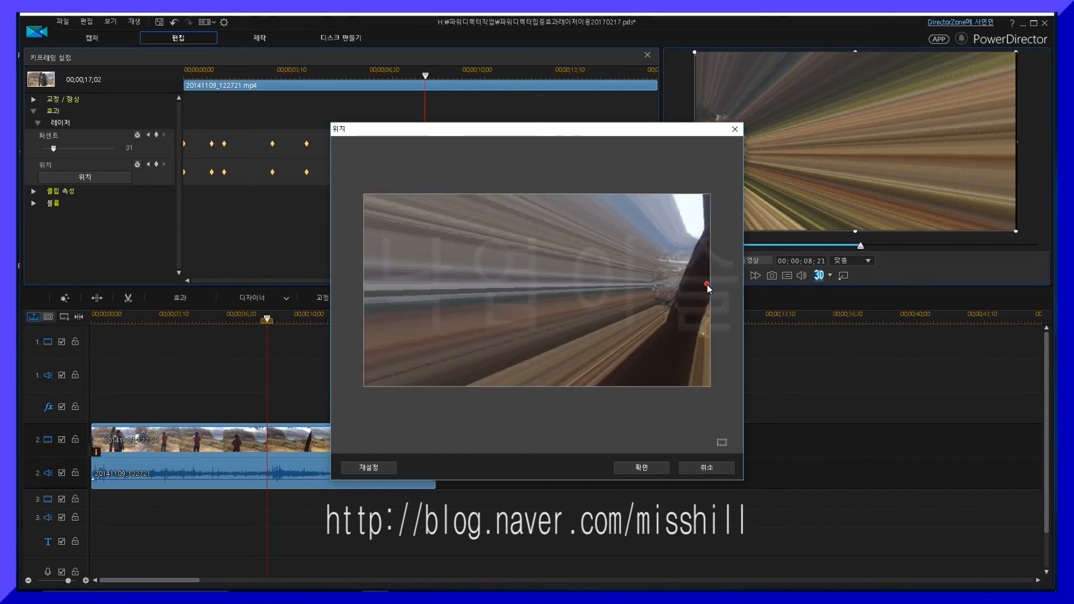
left_click(631, 467)
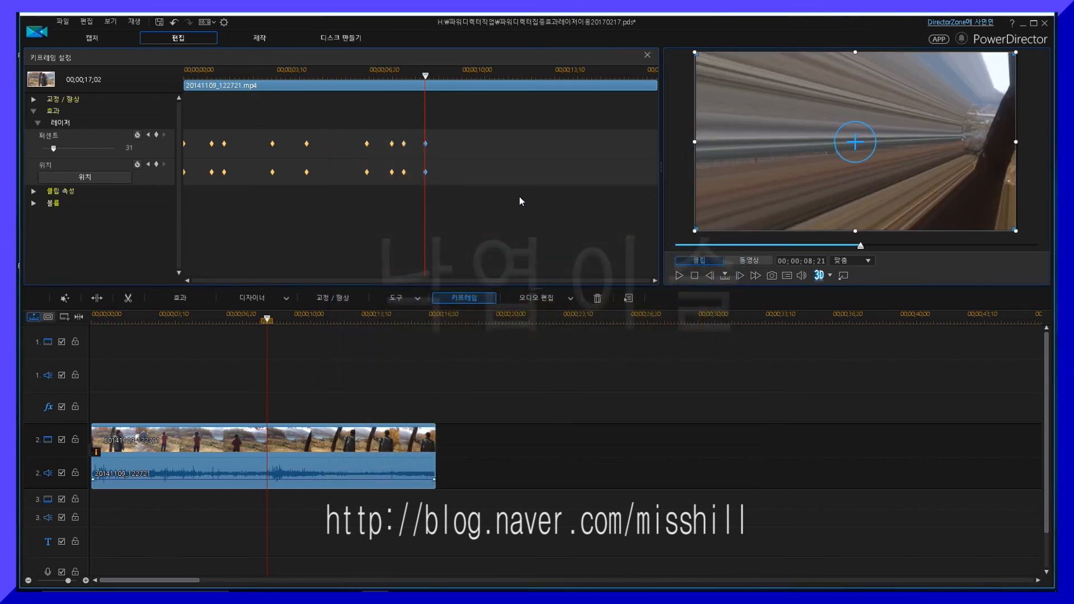
Add laser keyframes at 00;00;09;13 with the centre nudged slightly up on the person's arm and the percent set to 38
key("space")
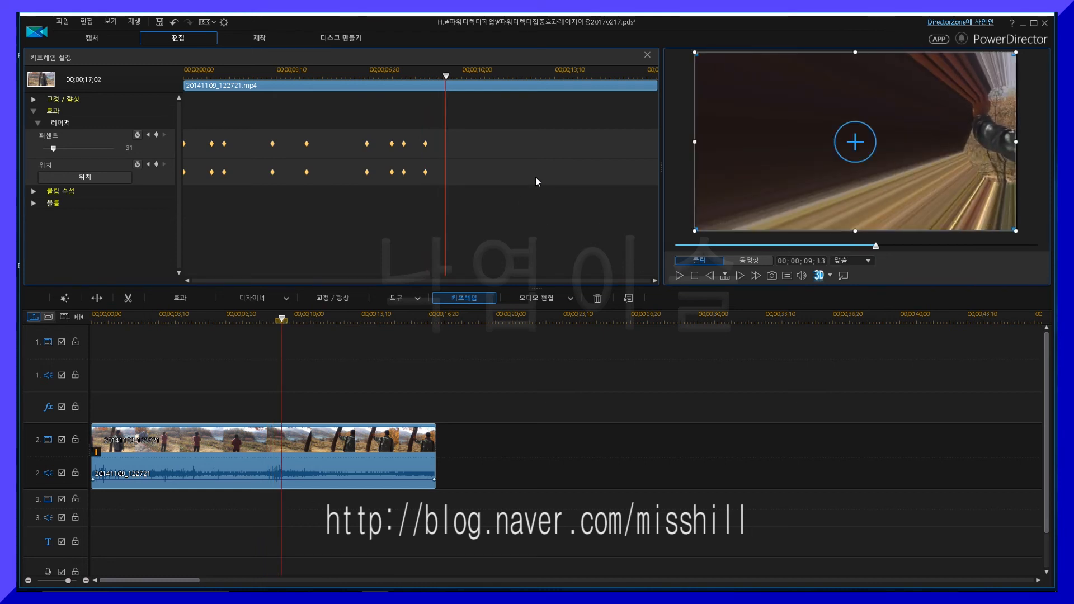
key("Return")
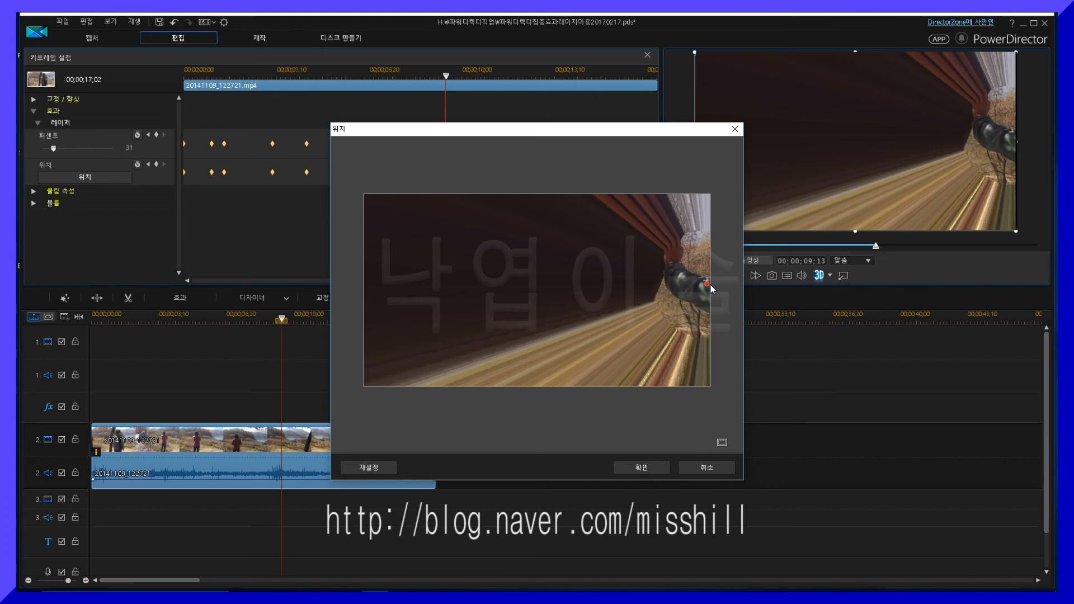
left_click_drag(706, 285, 705, 277)
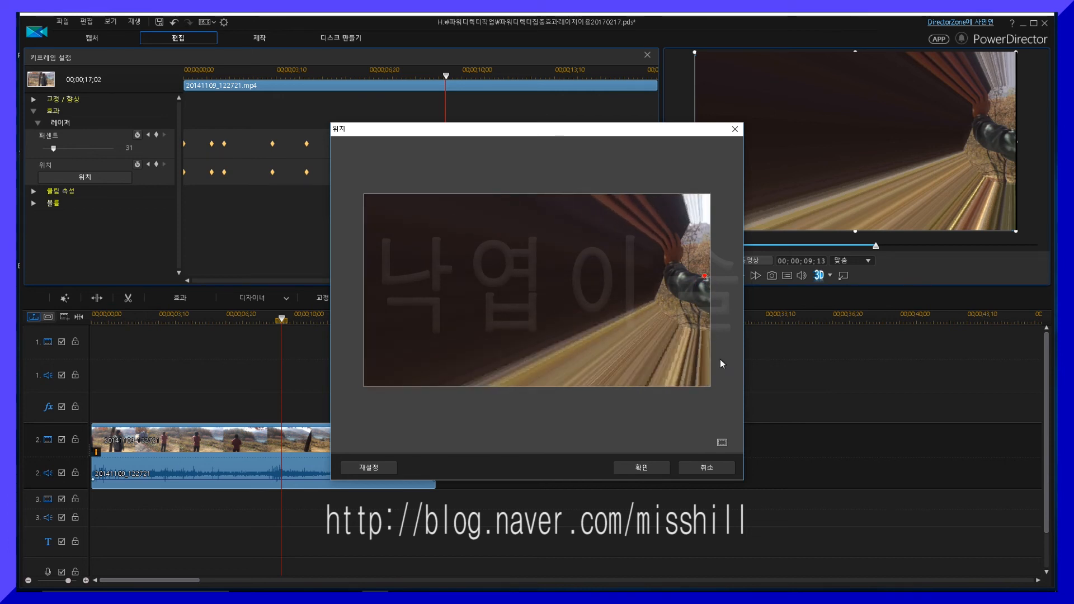
left_click(641, 472)
left_click_drag(53, 149, 56, 149)
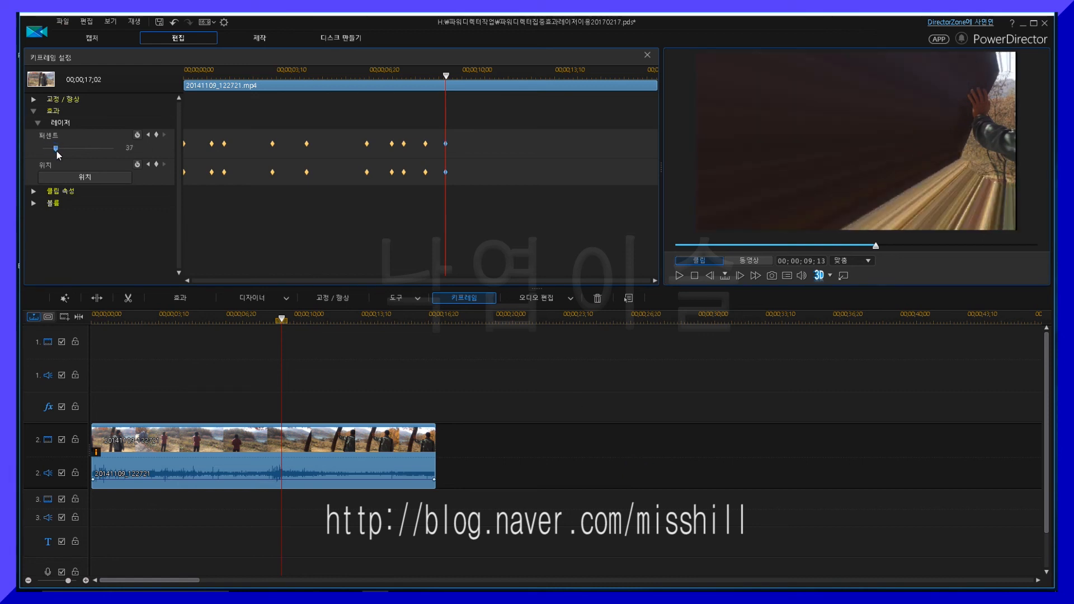
Add laser keyframes at 00;00;10;12 with the centre moved left onto the person's upper body and the percent raised to 76
left_click(474, 177)
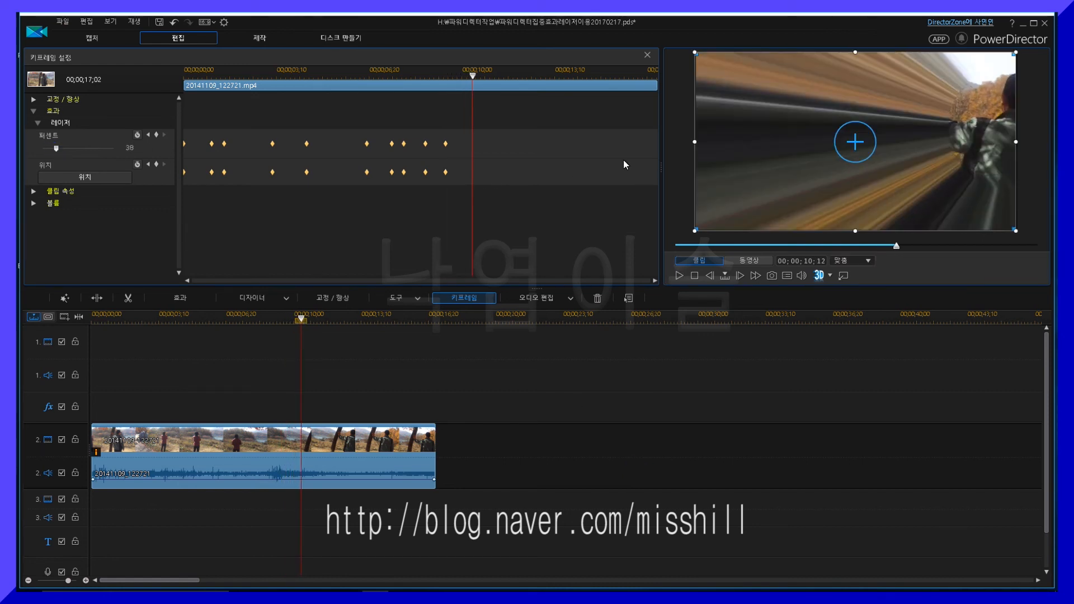
left_click_drag(56, 149, 64, 149)
left_click(76, 178)
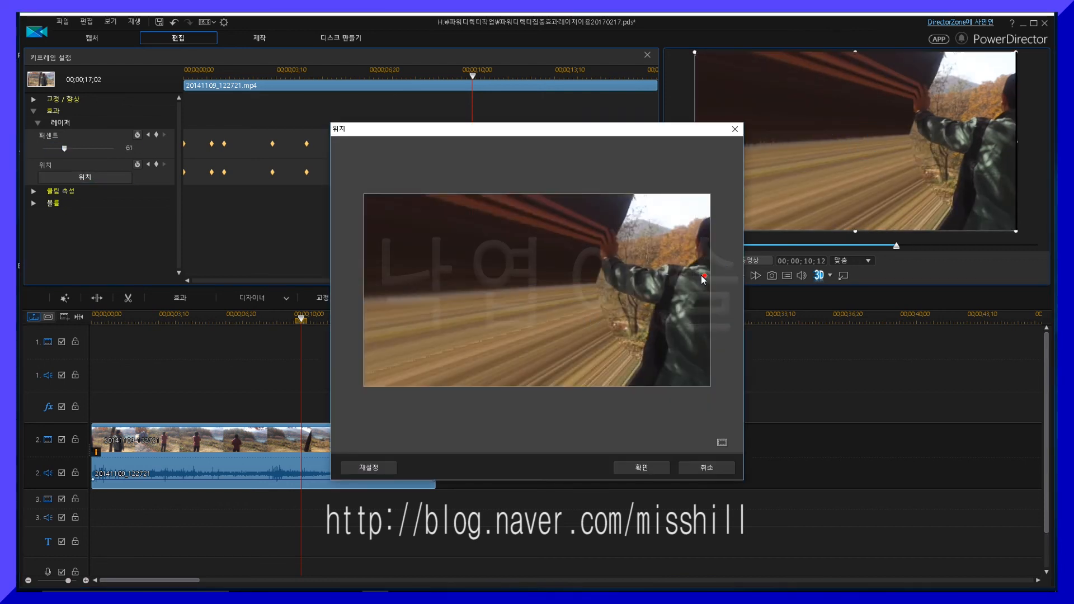
left_click_drag(705, 276, 677, 282)
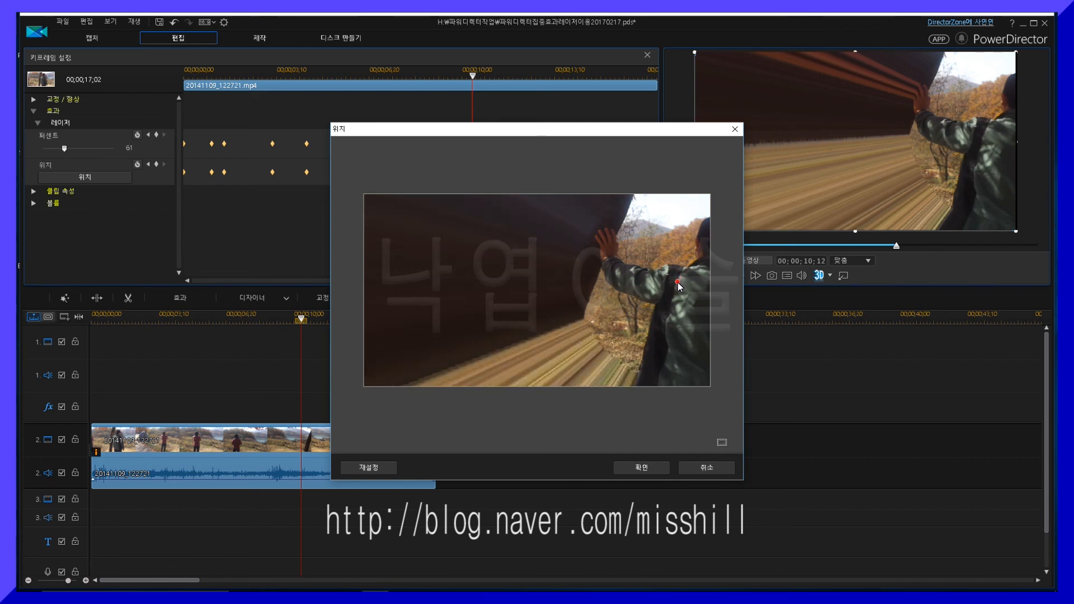
left_click(642, 468)
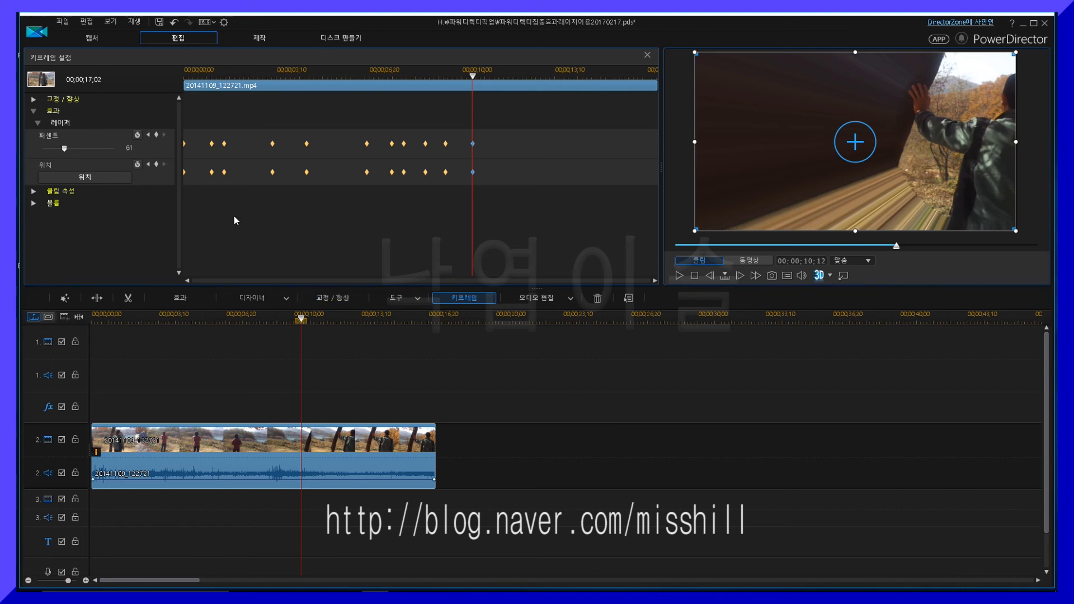
left_click_drag(63, 150, 70, 149)
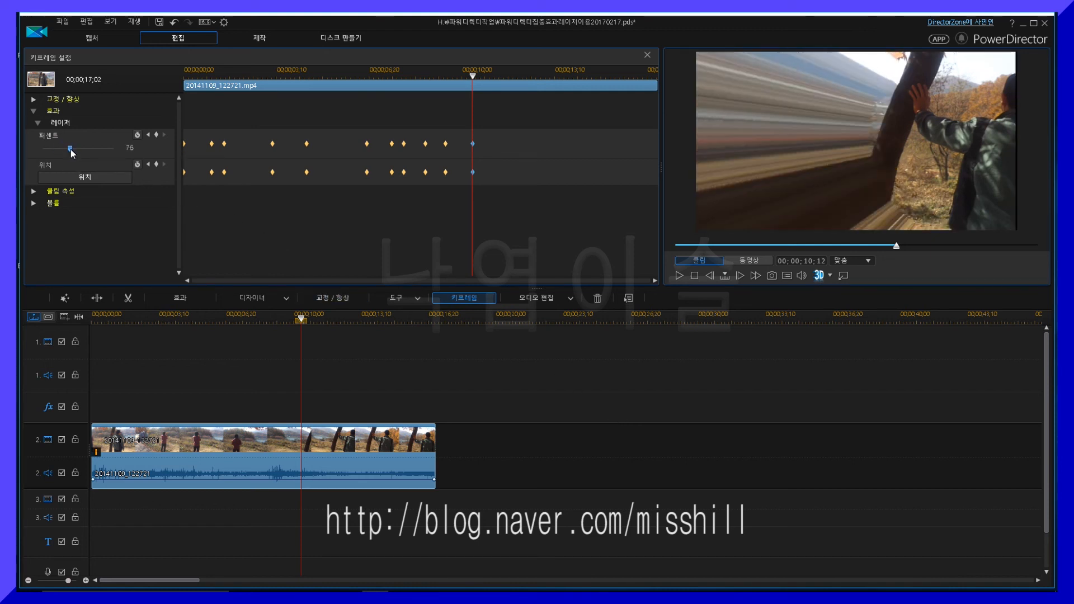
Add laser keyframes at 00;00;11;21 with the centre moved left to the person's near shoulder and the percent set to 81
left_click(90, 177)
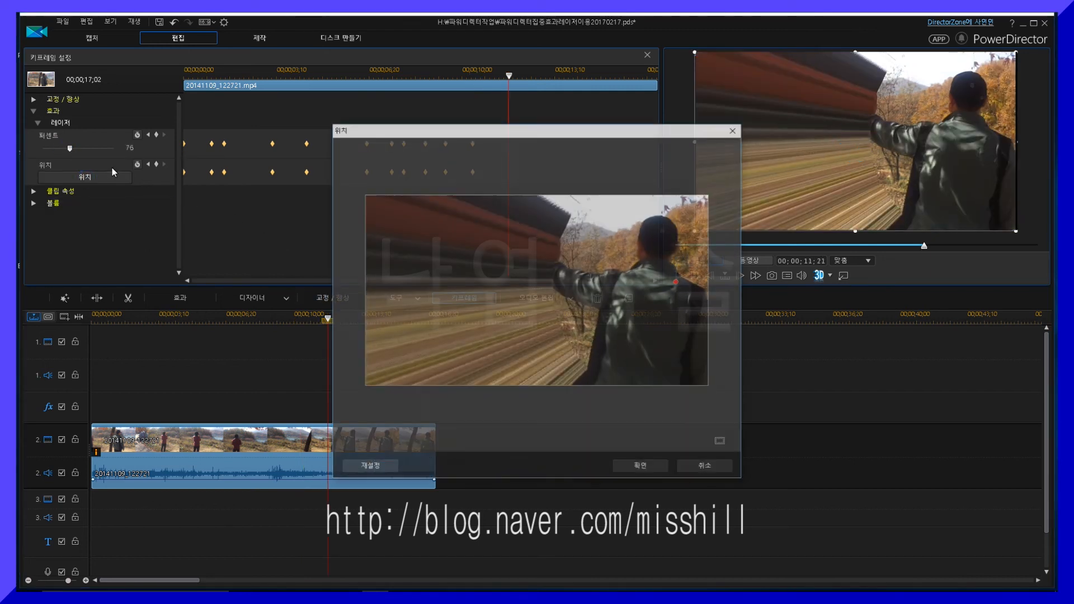
left_click_drag(677, 282, 623, 289)
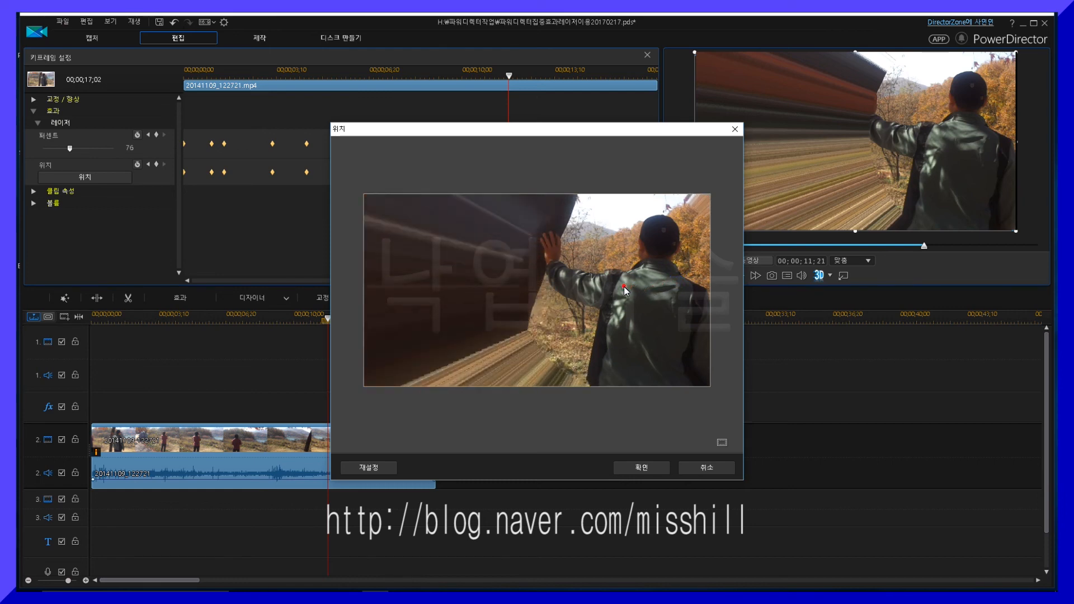
left_click(647, 473)
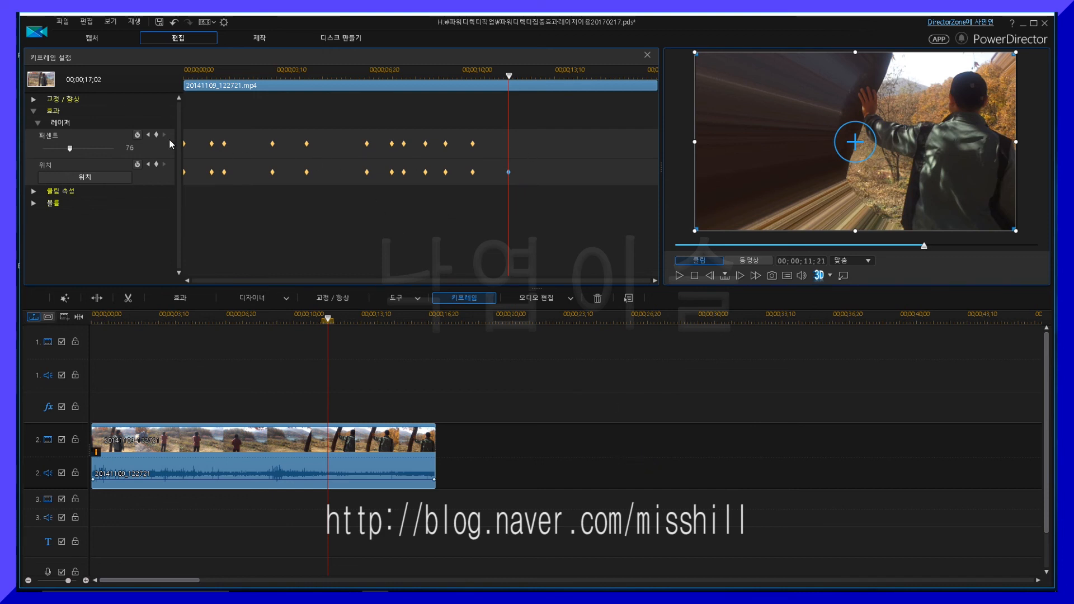
left_click_drag(71, 147, 73, 148)
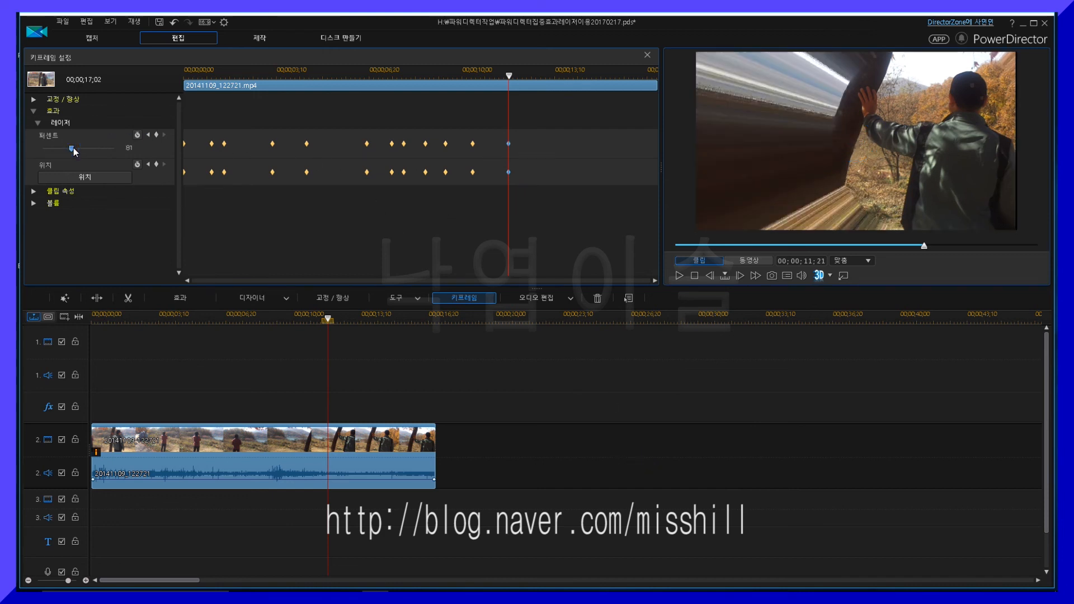
Add laser keyframes at 00;00;13;10 with the centre moved left and slightly down onto the person's back and the percent set to 101
key("space")
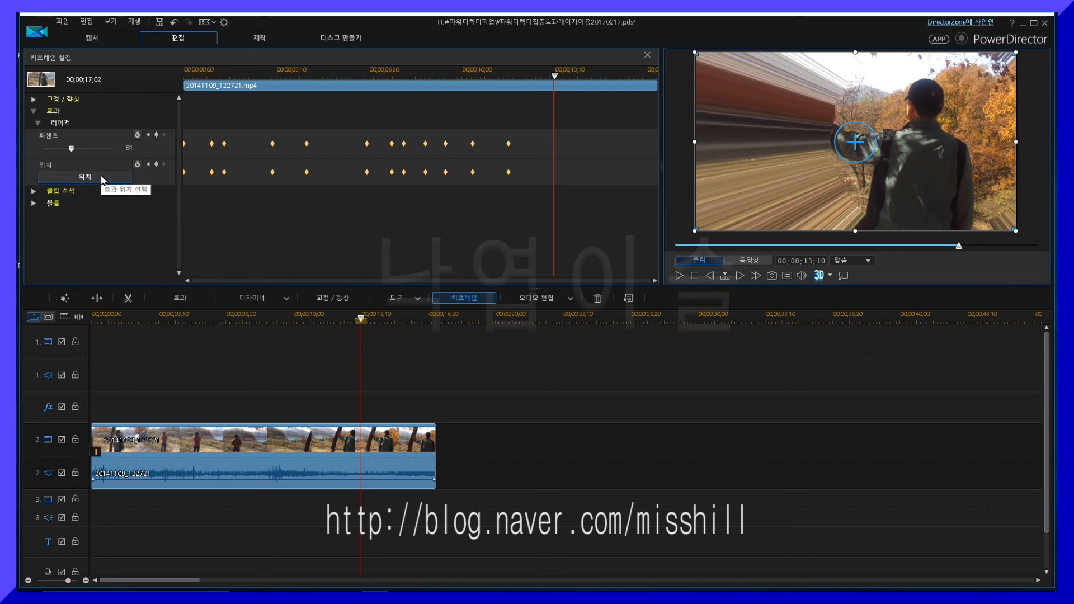
left_click(85, 177)
left_click(617, 291)
left_click_drag(618, 291, 598, 305)
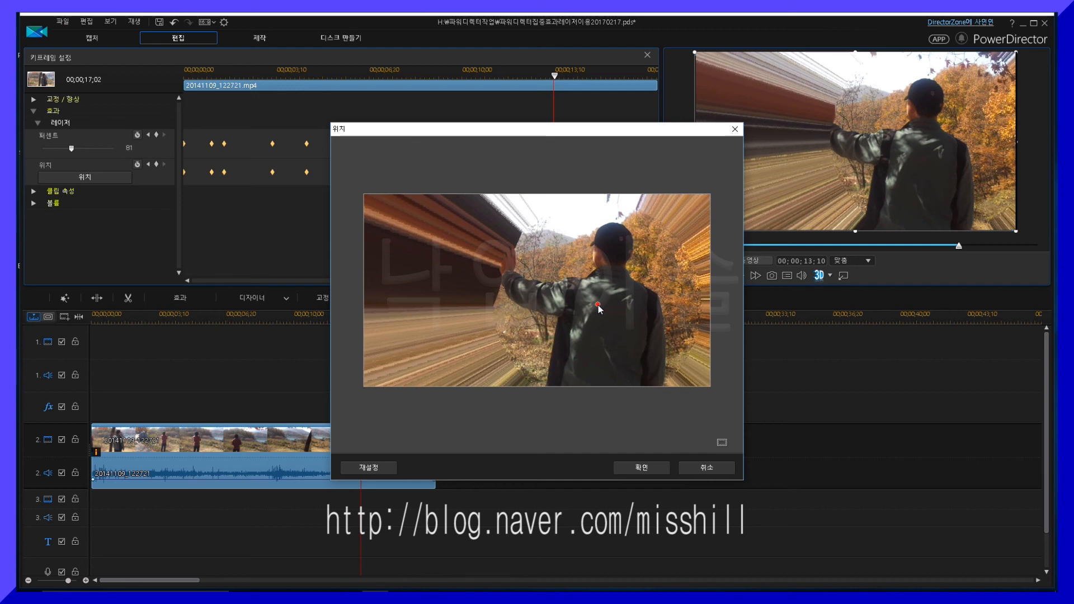
left_click(642, 467)
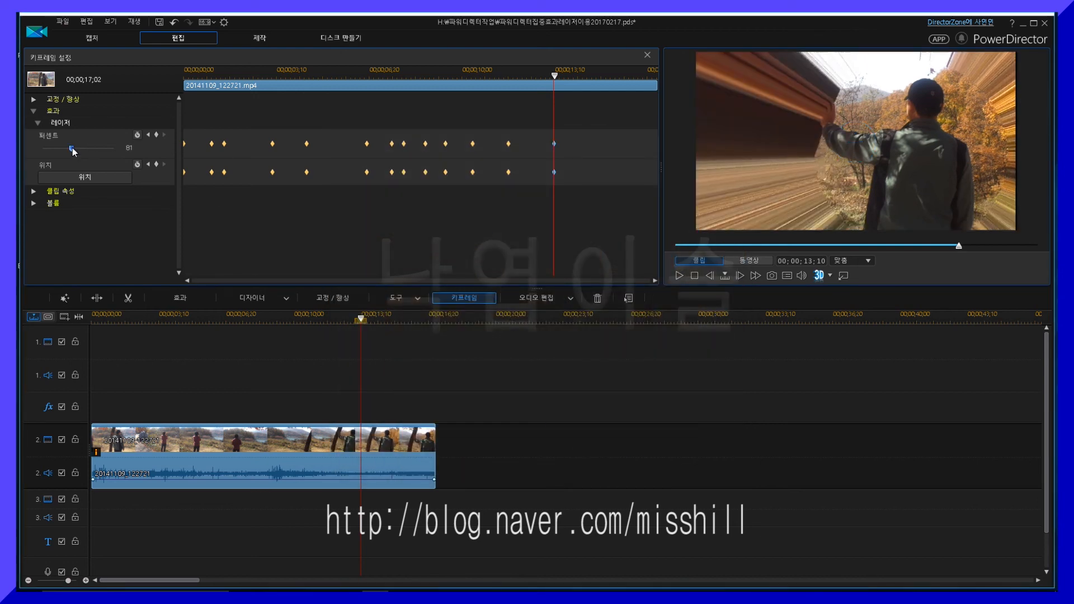
left_click_drag(72, 149, 80, 148)
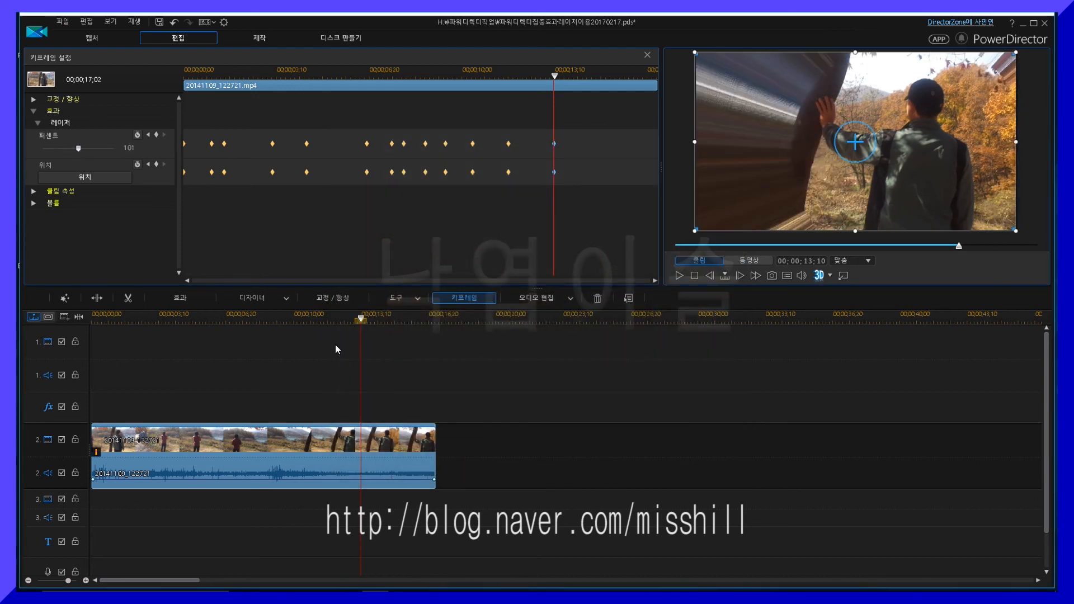
Add a laser position keyframe at the clip's end, 00;00;17;02, with the centre nudged left and slightly up, and preview the clip from the start
key("space")
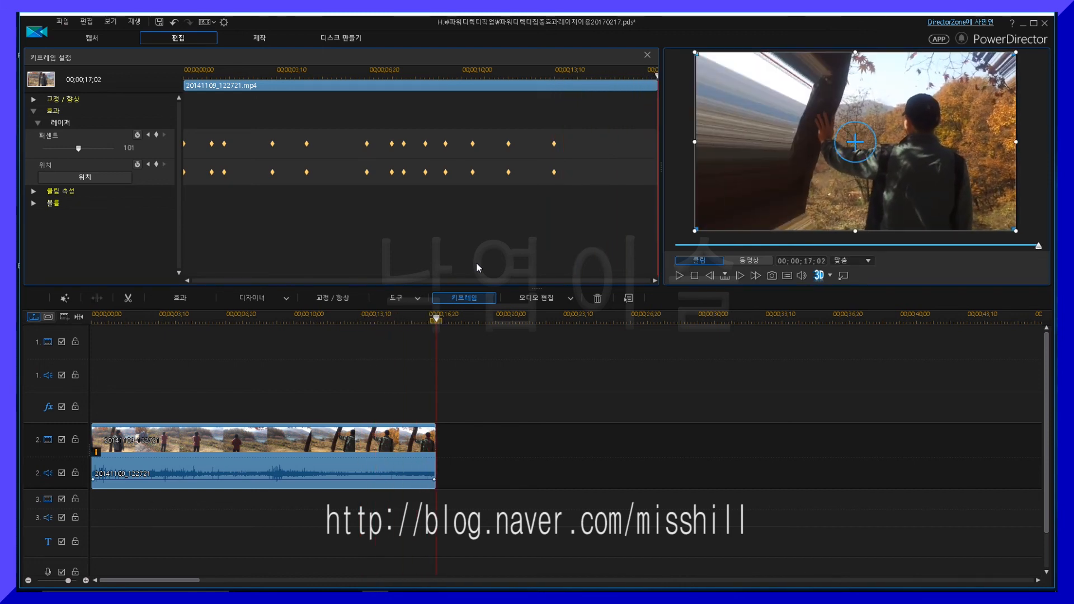
left_click(93, 176)
left_click(704, 468)
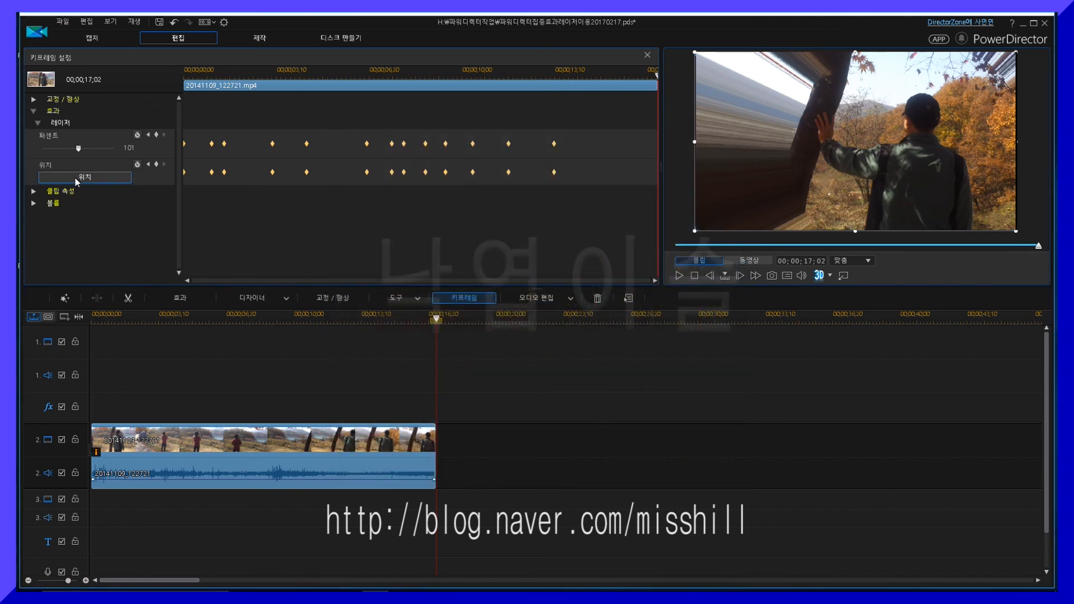
left_click(76, 178)
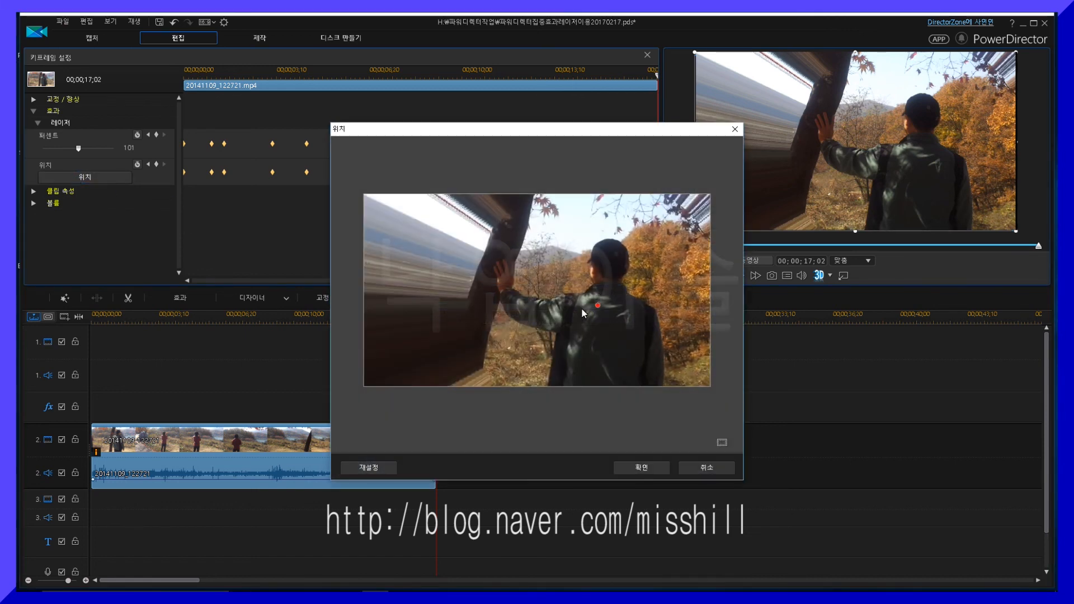
mouse_move(599, 307)
left_mouse_down()
mouse_move(582, 314)
mouse_move(581, 300)
left_mouse_up()
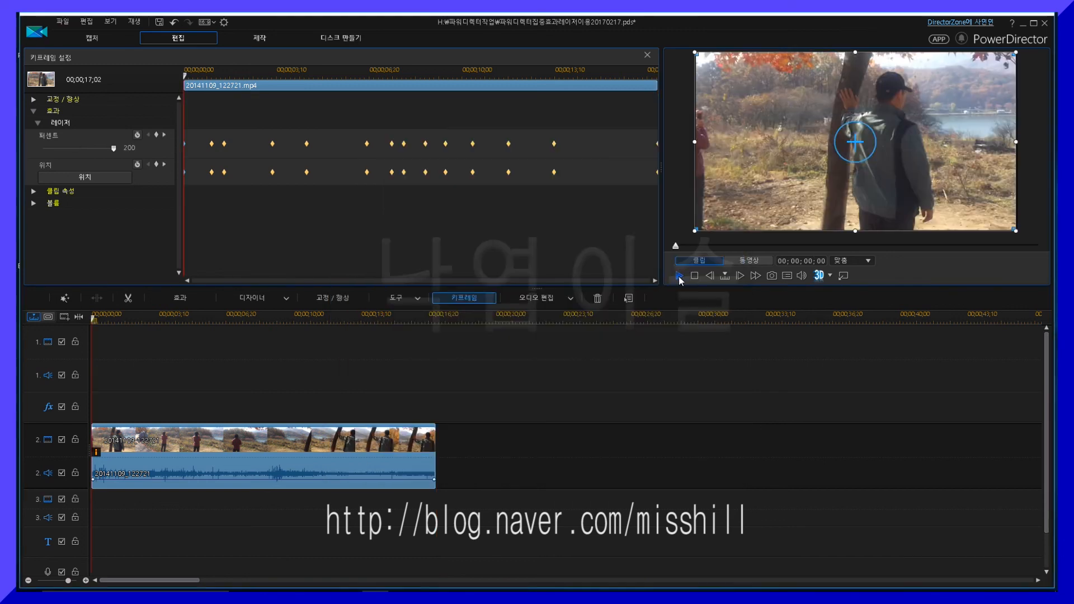
left_click(680, 275)
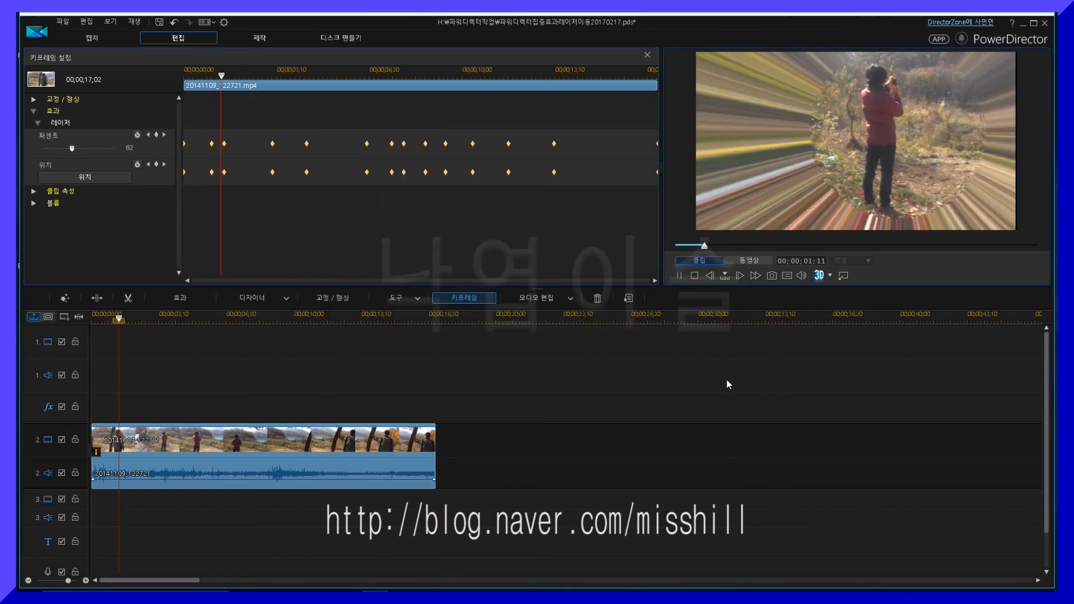